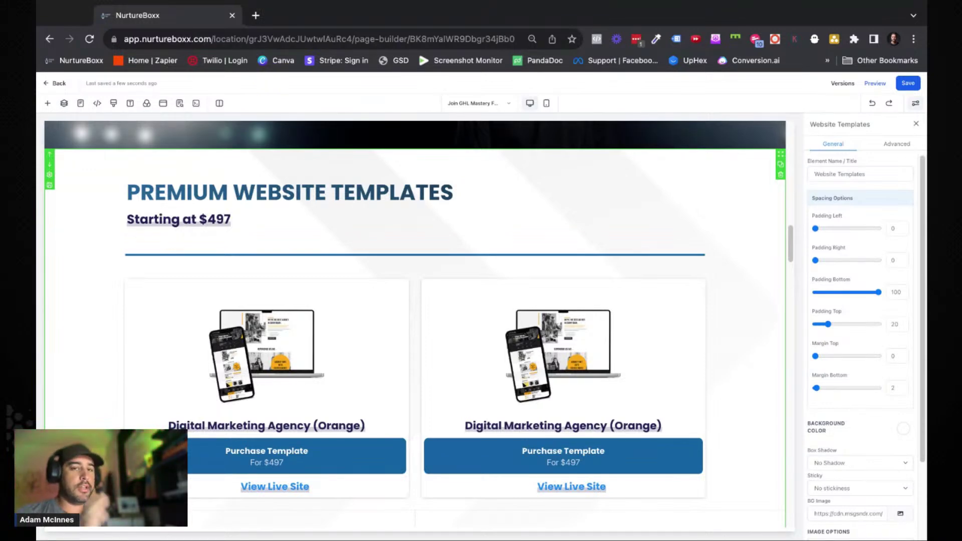
Scroll to the 'Professionally Designed Funnels & Websites' header at the top and open its Section settings.
scroll(415, 325, "up", 15)
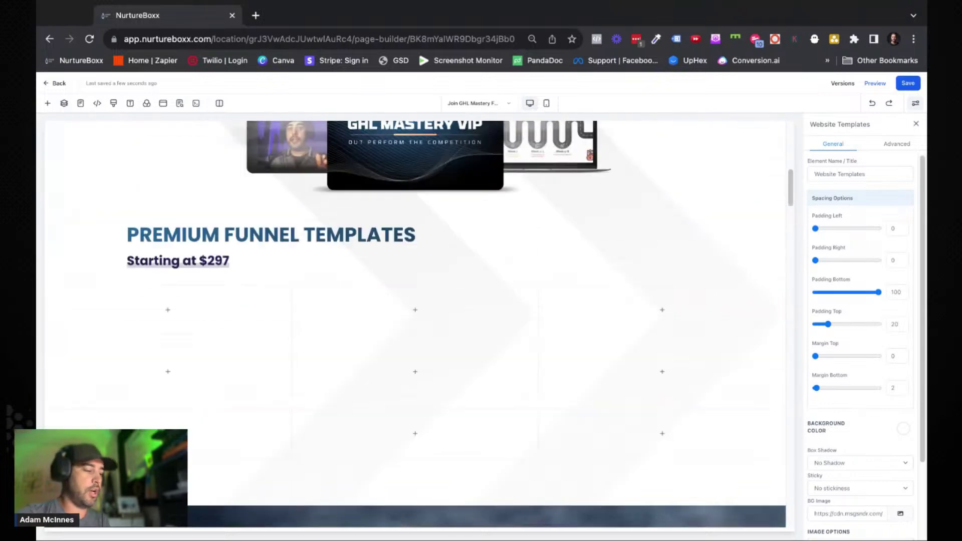
scroll(415, 325, "up", 5)
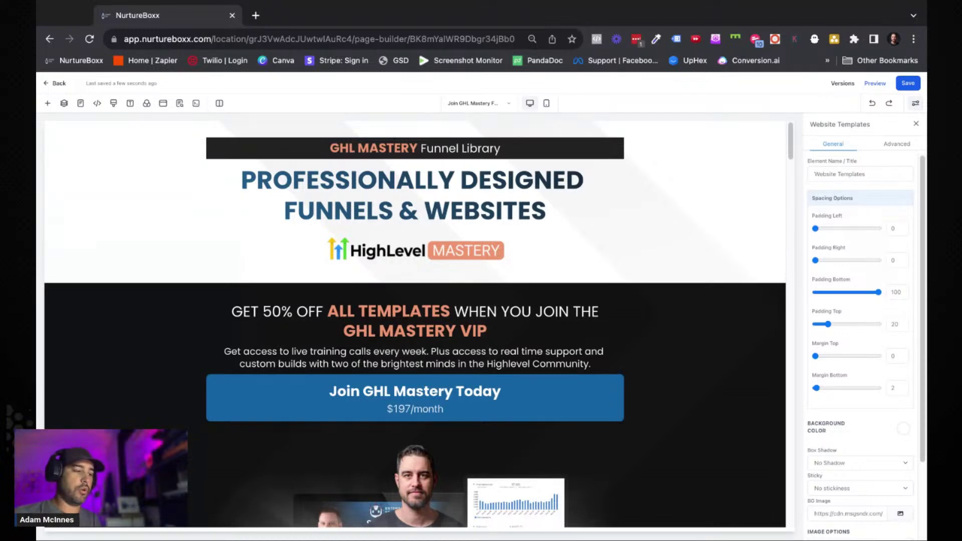
left_click(730, 198)
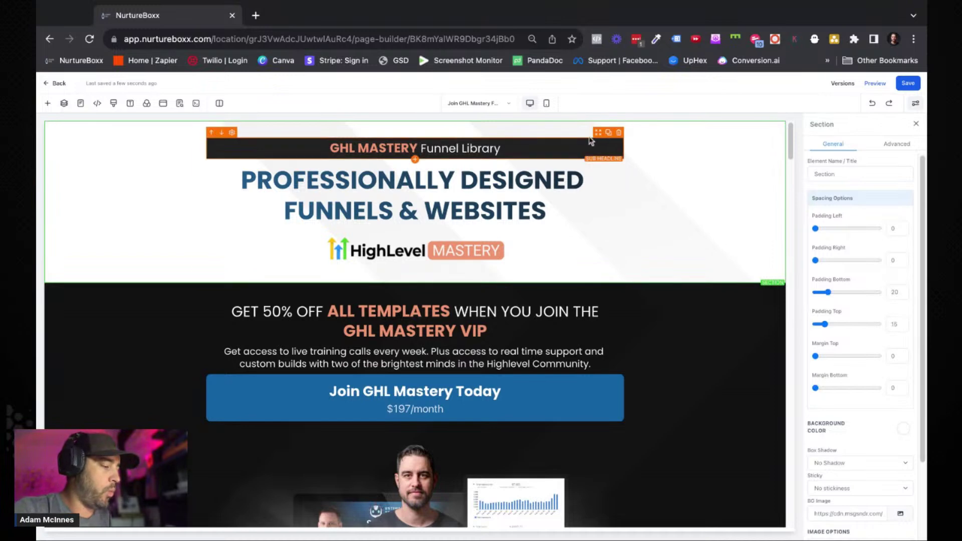
Set the 'Professionally Designed Funnels & Websites' headline's mobile font size to 24, keeping desktop at 56.
left_click(533, 190)
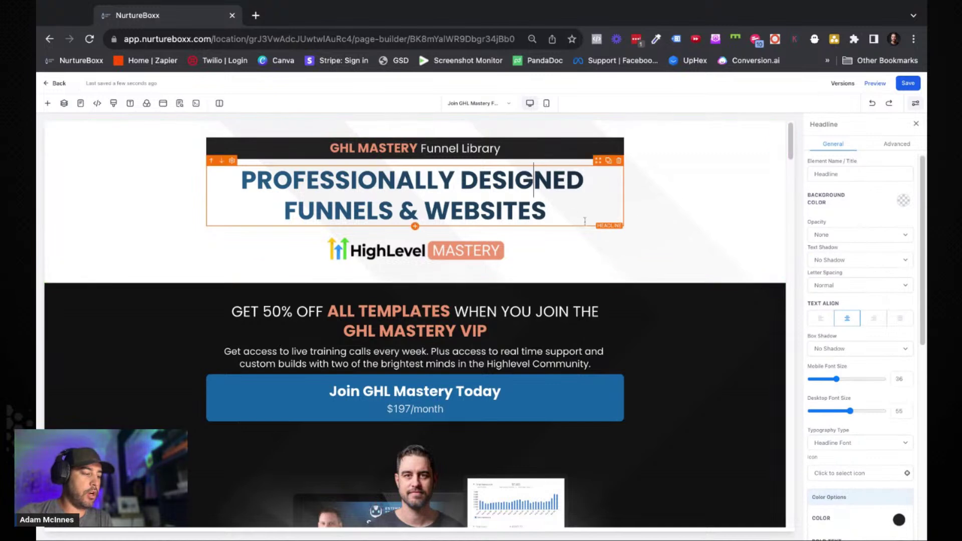
scroll(827, 331, "down", 1)
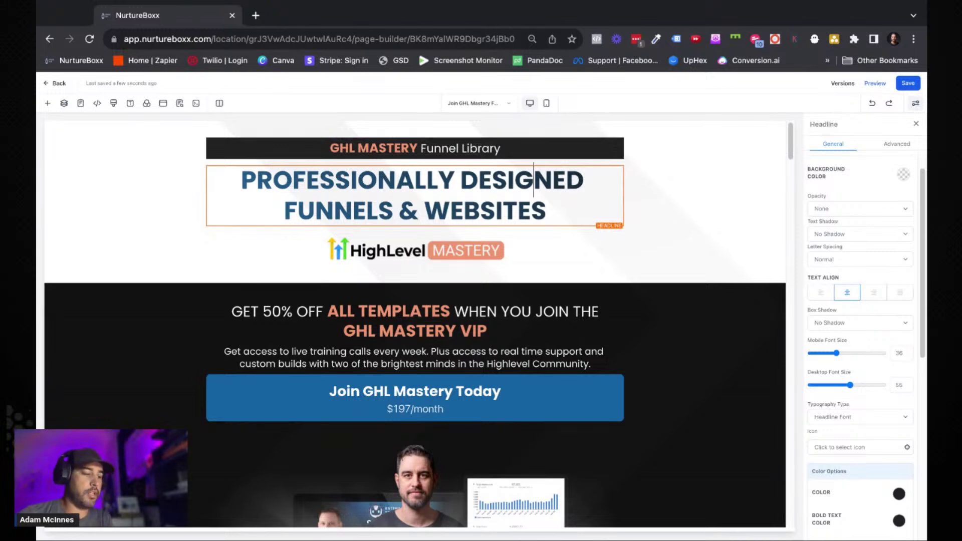
left_click(547, 104)
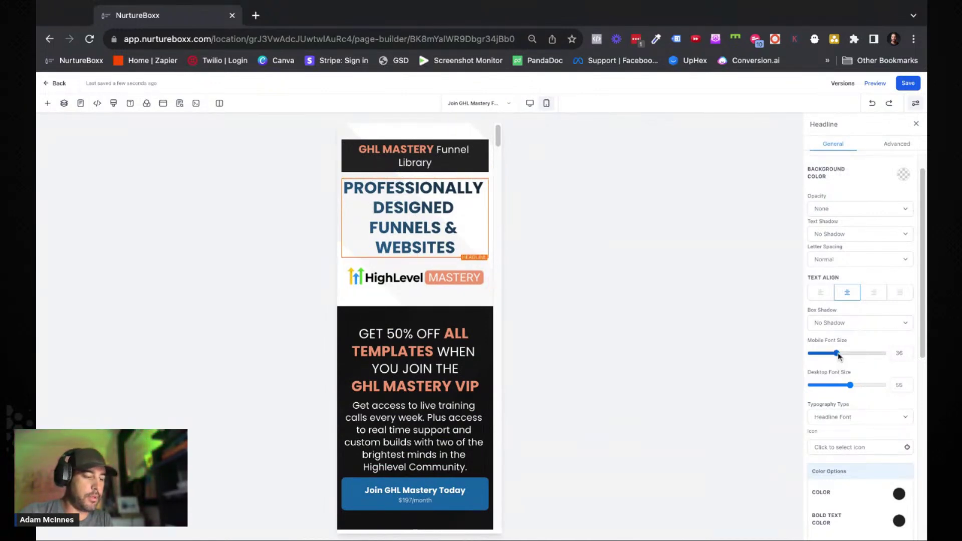
left_click_drag(839, 355, 827, 353)
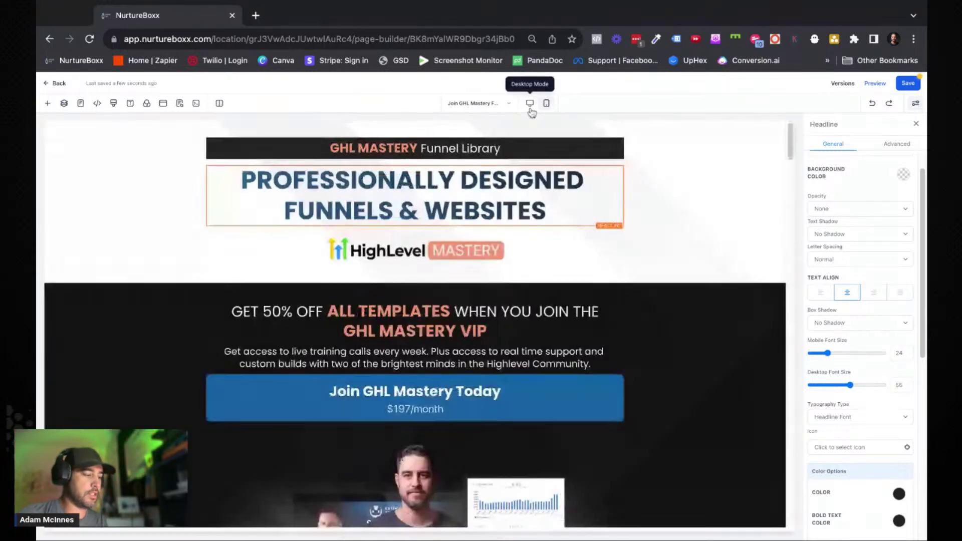
left_click(530, 103)
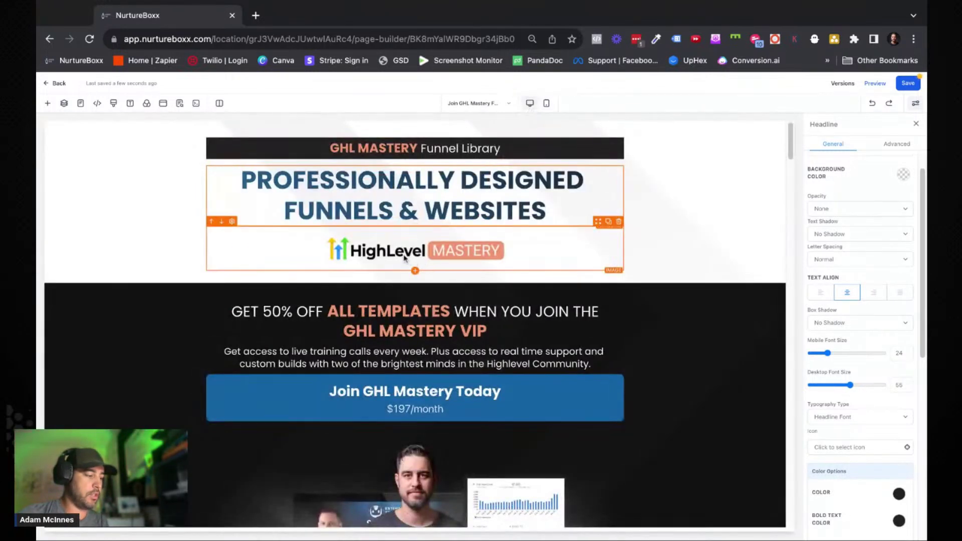
Give the HighLevel MASTERY logo a 200 px width and check it in mobile view.
left_click(409, 254)
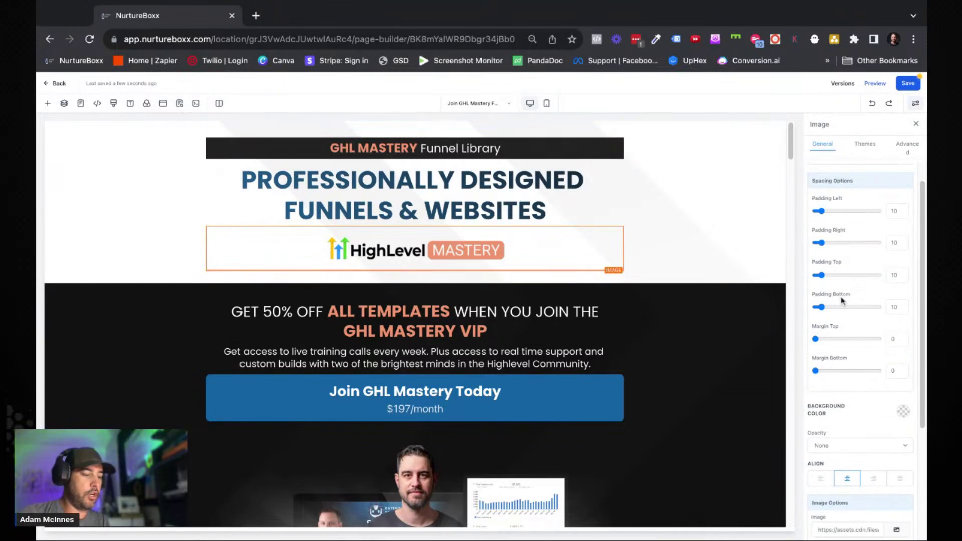
scroll(836, 300, "down", 4)
left_click(820, 394)
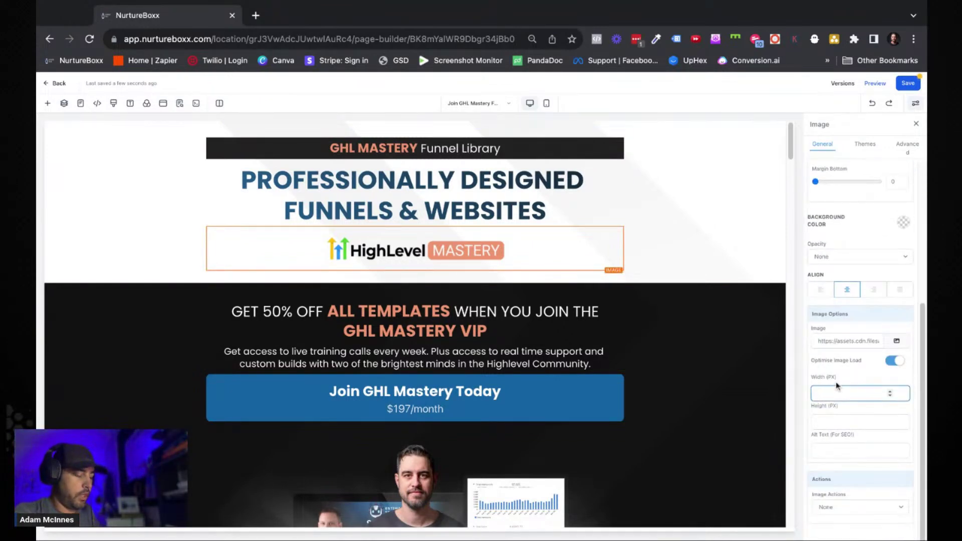
type("200")
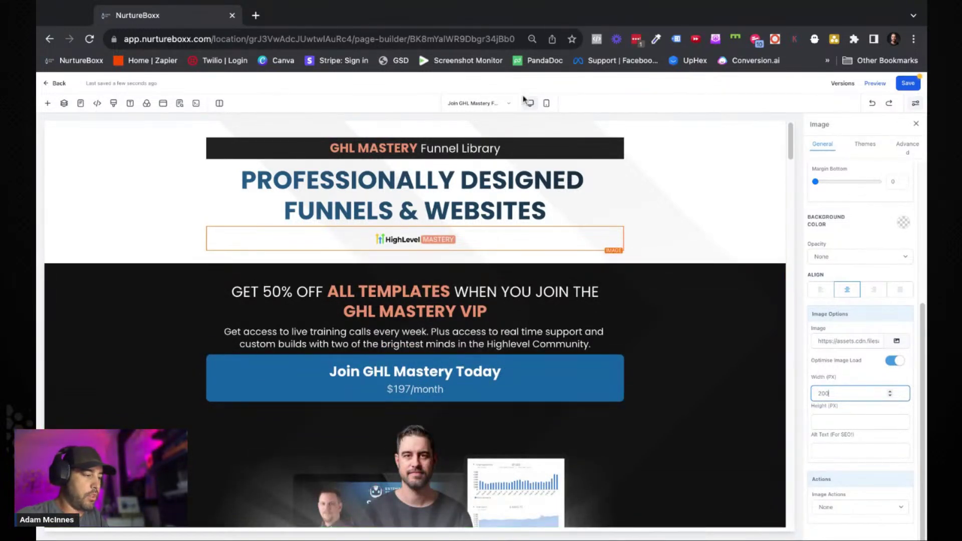
left_click(546, 104)
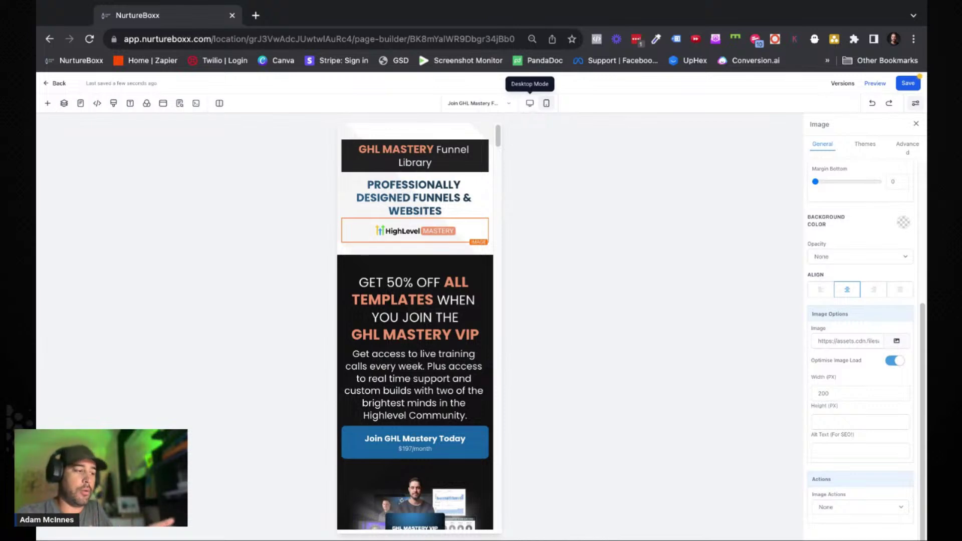
left_click(530, 103)
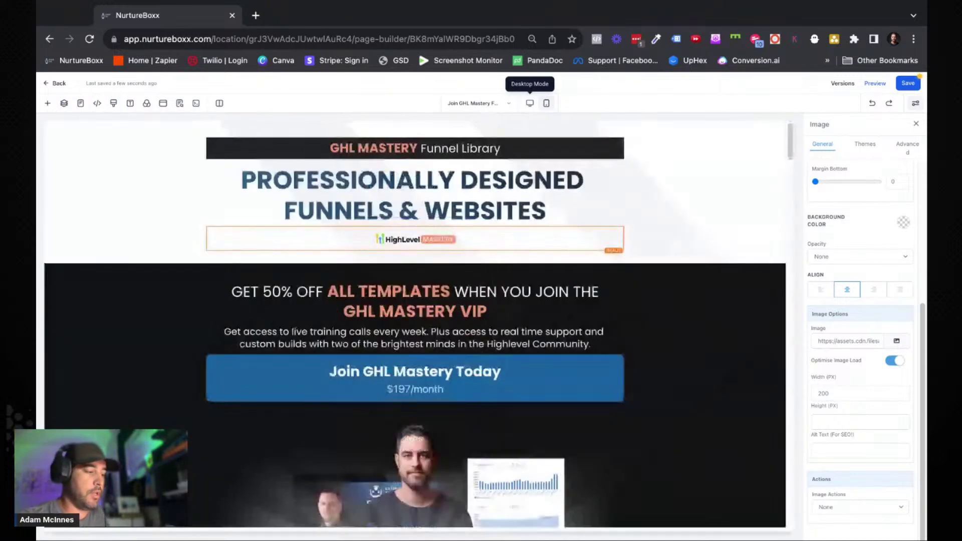
Clear the logo's 200 px width and duplicate the logo below the original.
left_click(827, 394)
key("BackSpace")
key("BackSpace")
key("BackSpace")
mouse_move(597, 240)
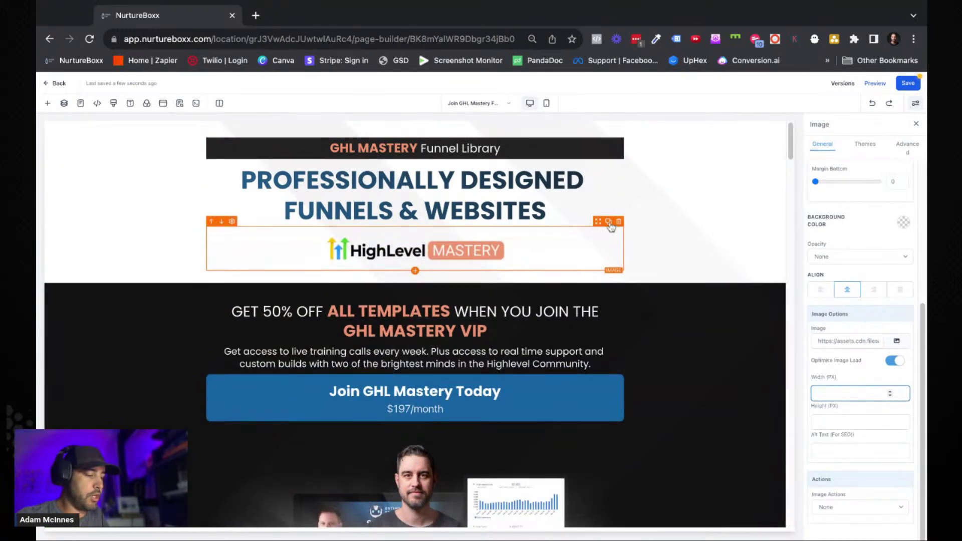
left_click(608, 222)
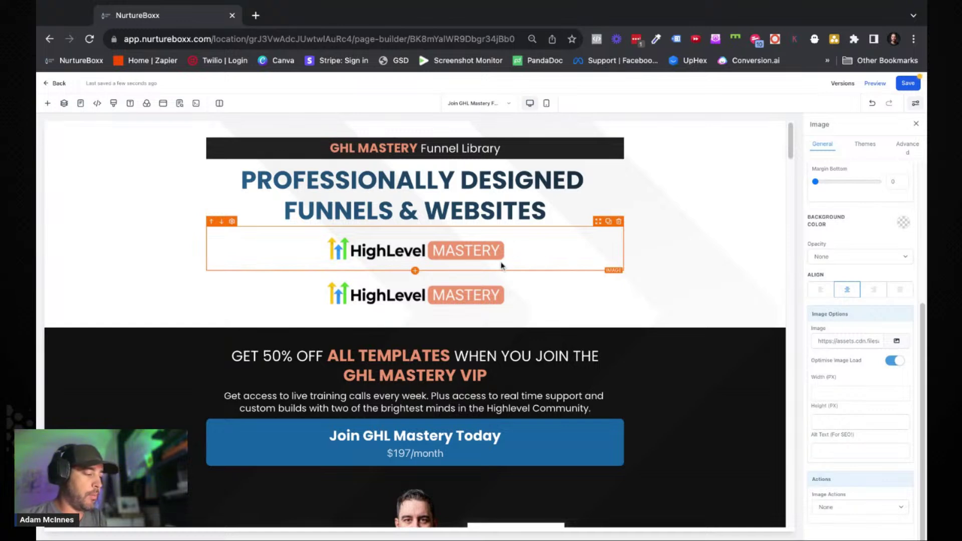
Under the image's Advanced Visibility options, switch off Desktop for the copied HighLevel MASTERY logo.
left_click(908, 152)
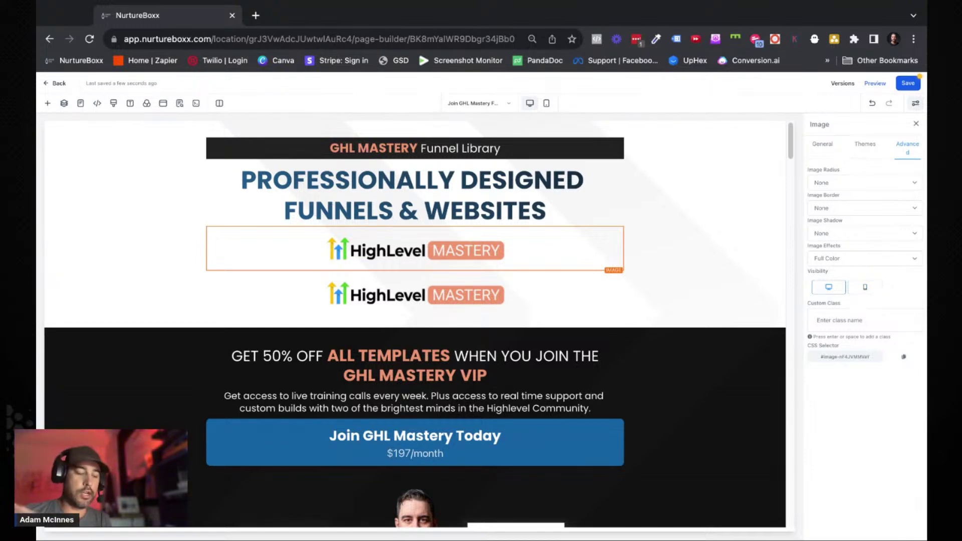
left_click(546, 104)
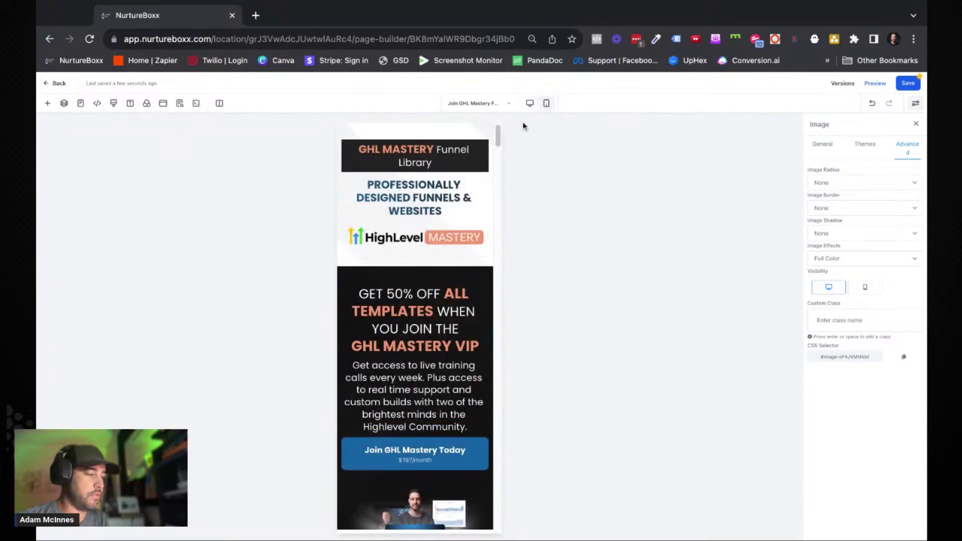
left_click(529, 103)
left_click(475, 297)
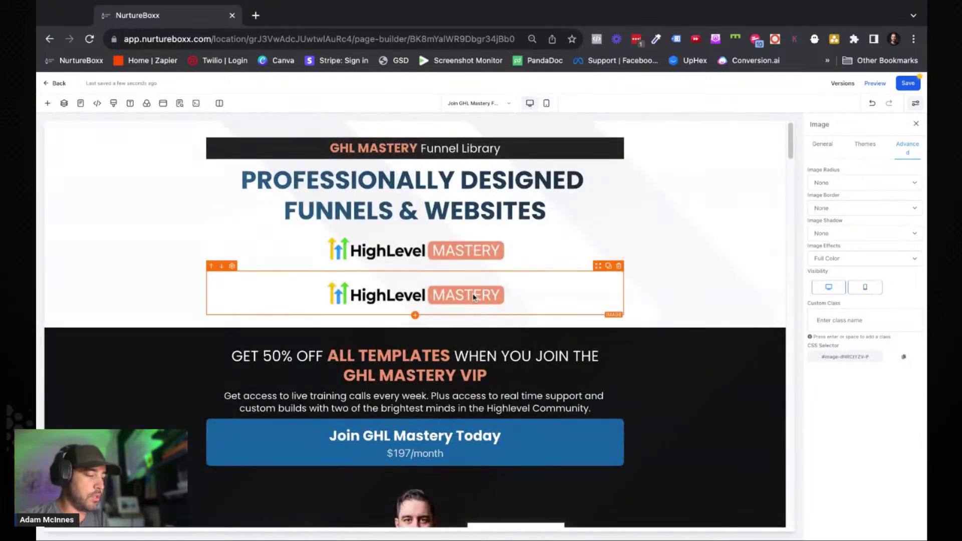
left_click(829, 289)
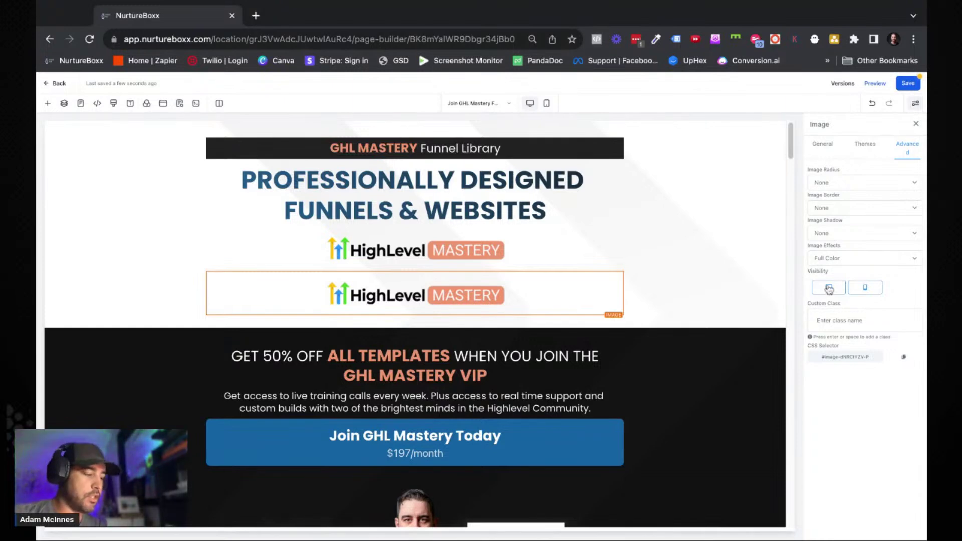
In mobile view, set the duplicate logo's Width (PX) to 200 and save the page.
left_click(547, 104)
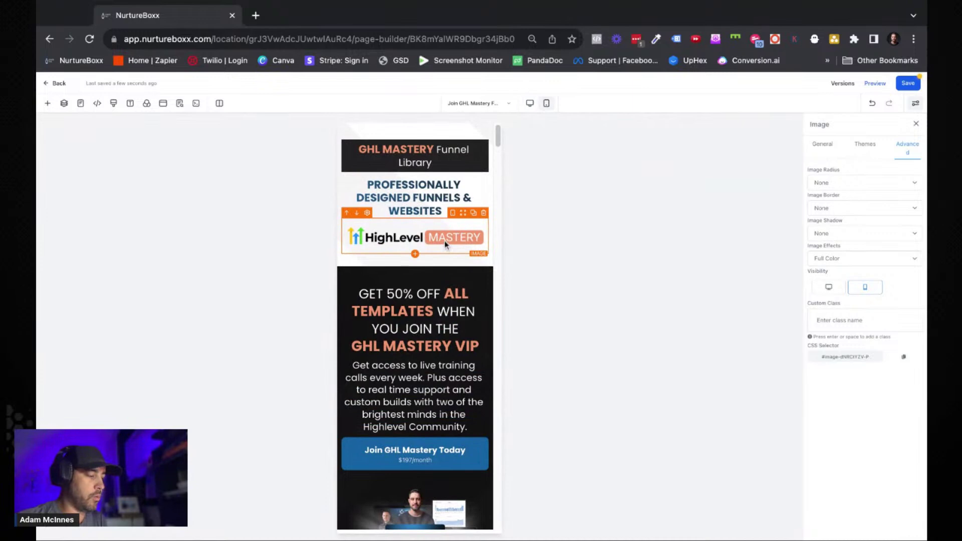
left_click(823, 144)
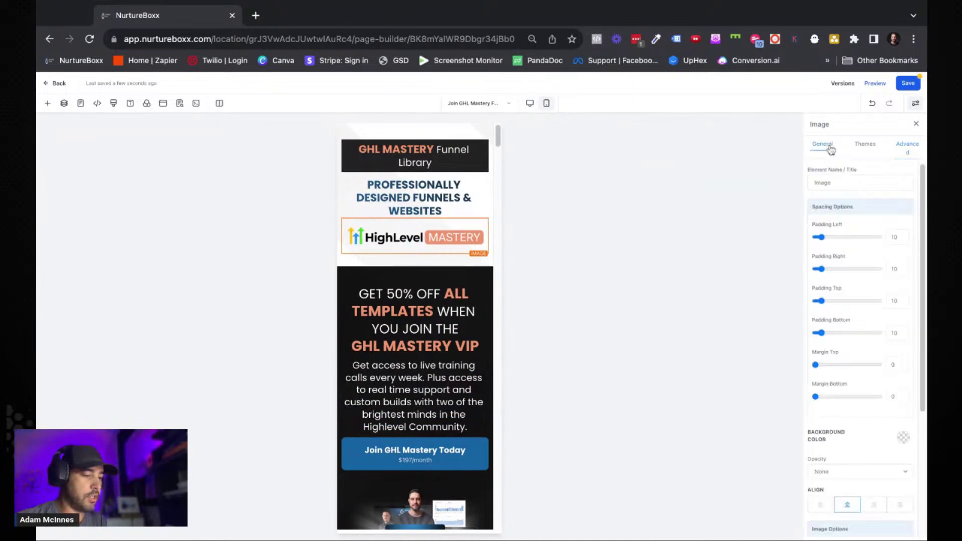
scroll(869, 399, "down", 5)
left_click(855, 393)
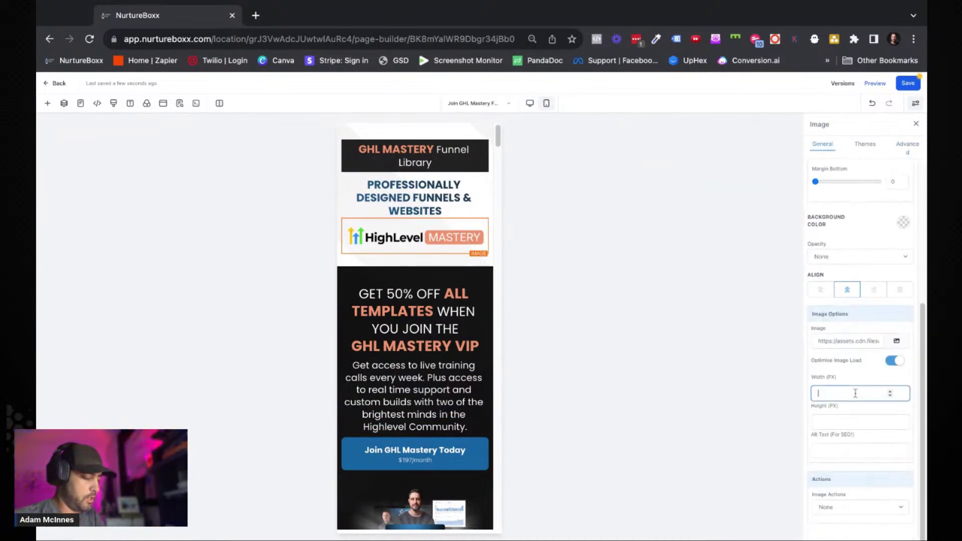
type("200")
left_click(744, 393)
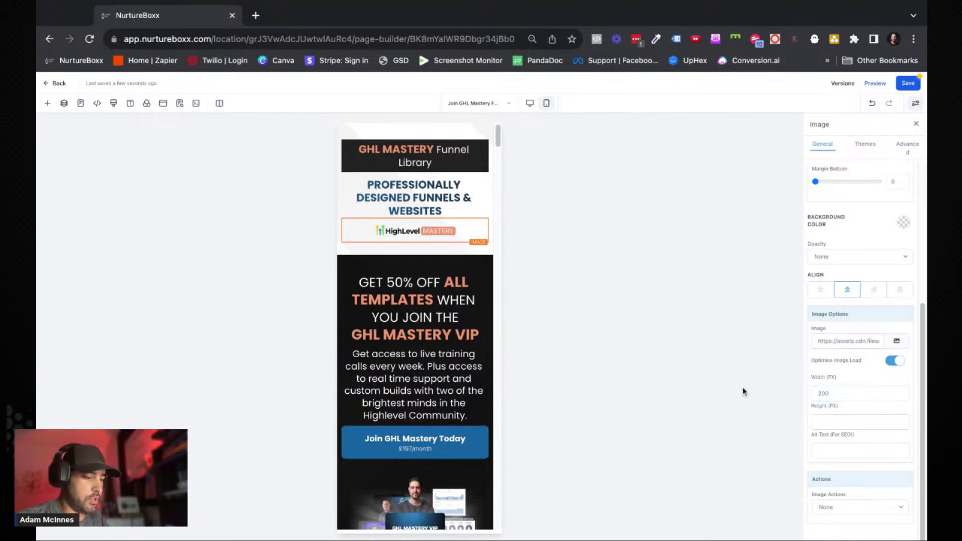
left_click(907, 84)
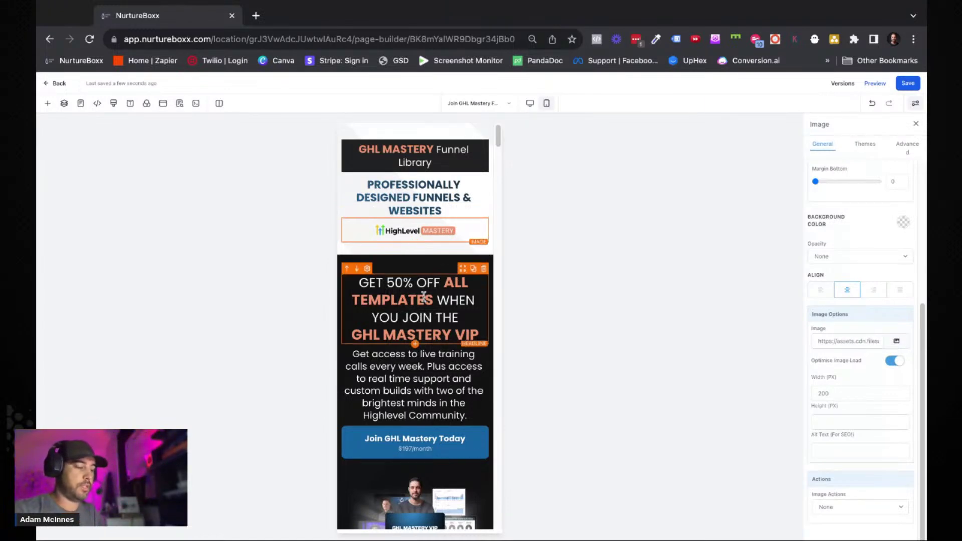
On mobile, shrink the GET 50% OFF headline and set the sub-headline font size to 18.
left_click(414, 345)
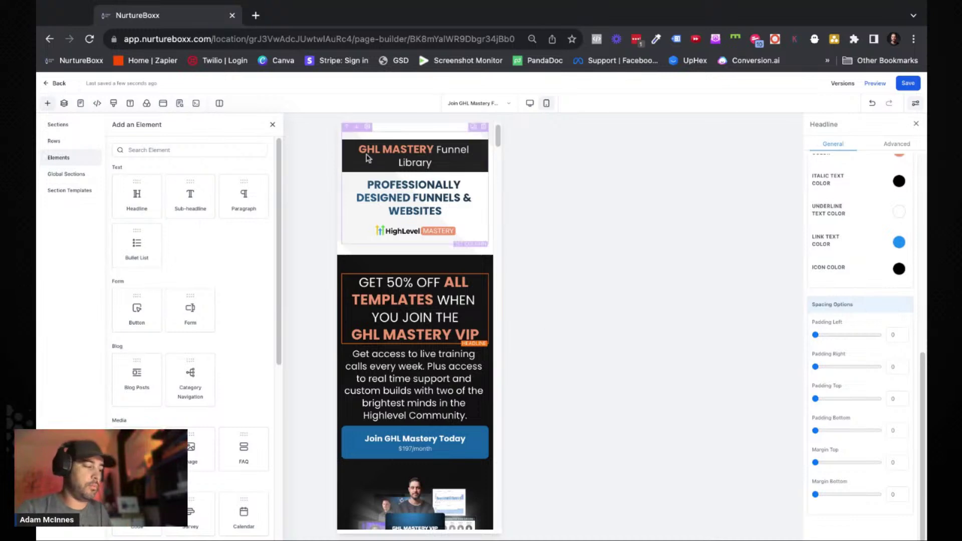
scroll(273, 127, "right", 1)
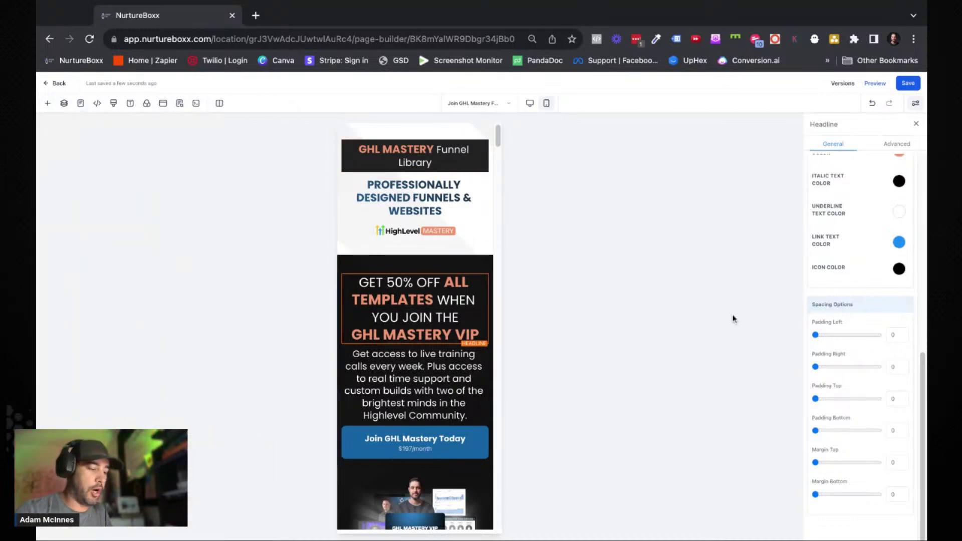
scroll(866, 323, "up", 10)
left_click_drag(833, 379, 826, 379)
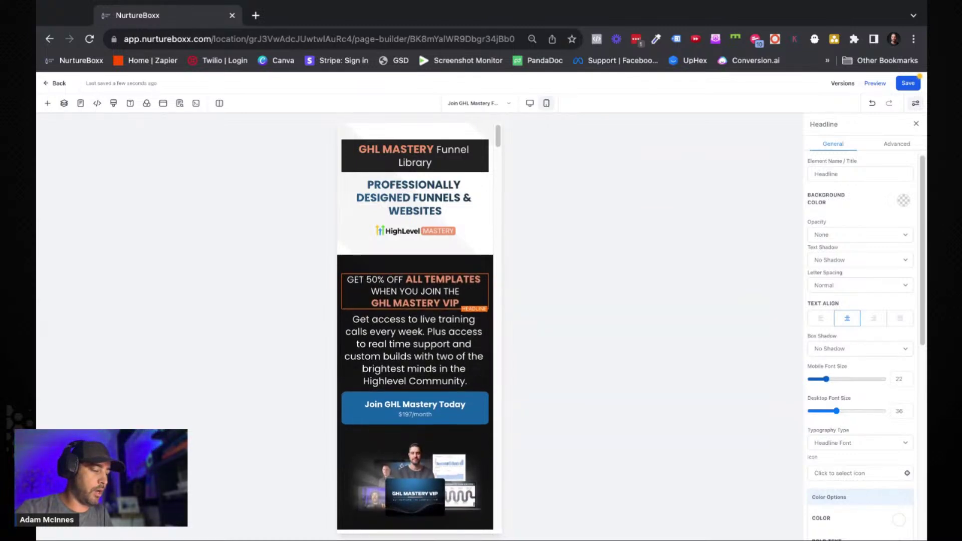
left_click(478, 377)
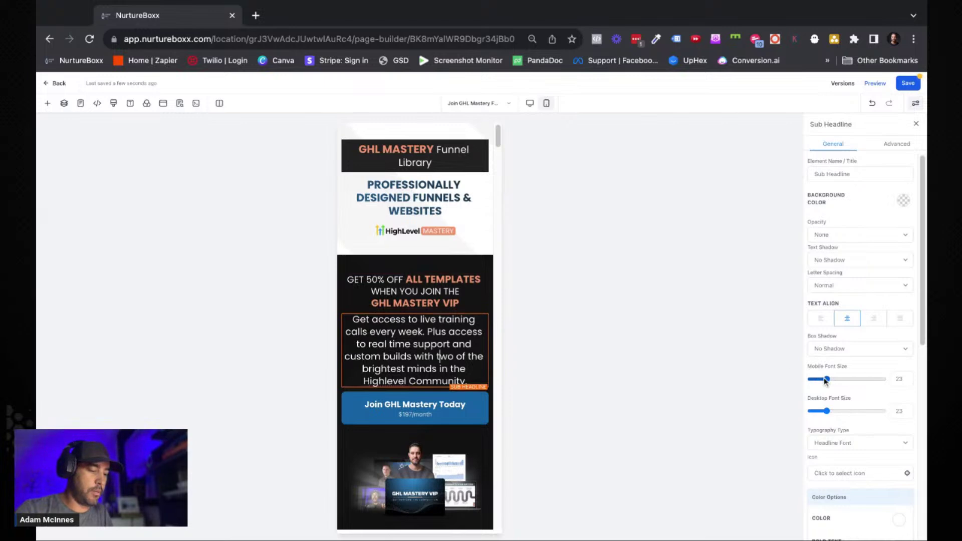
left_click_drag(825, 379, 826, 381)
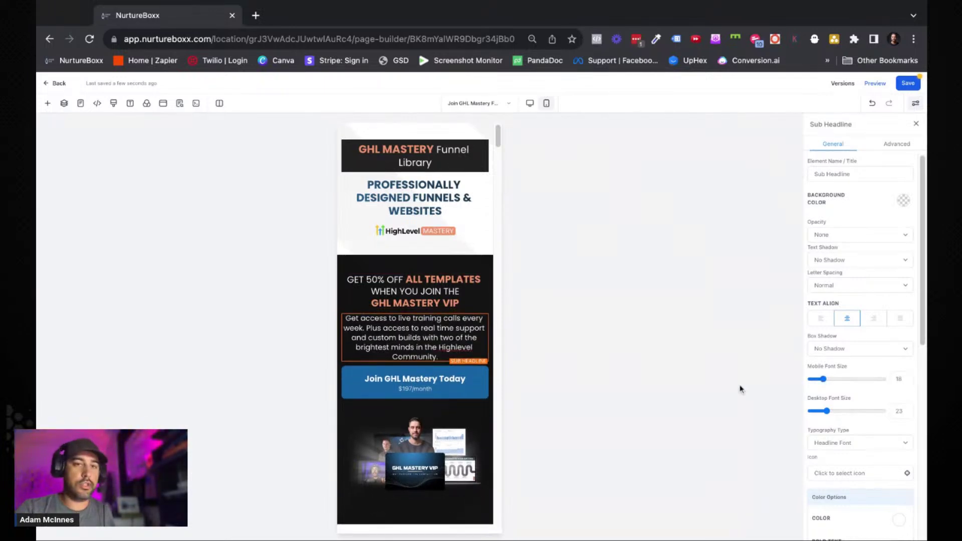
left_click(476, 381)
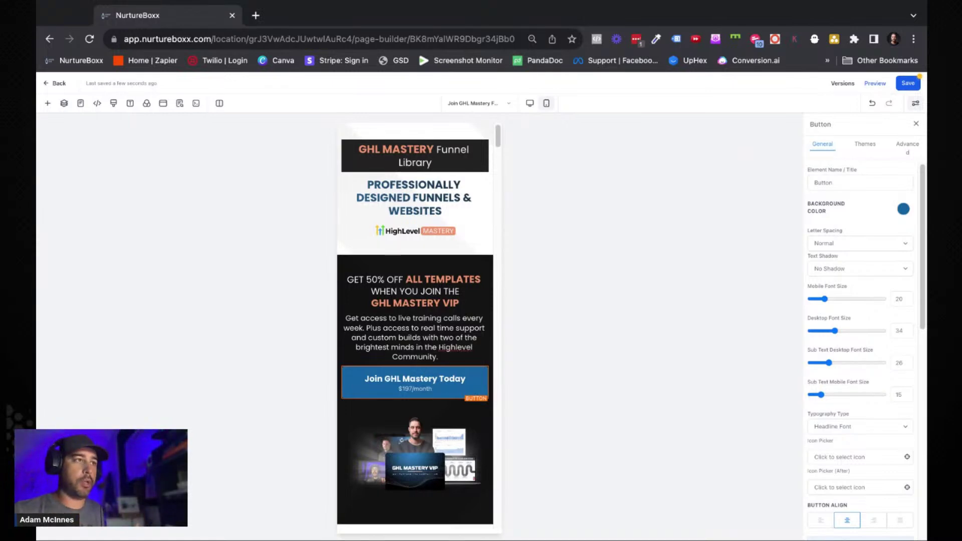
In mobile layout, select the template card's column and raise its top margin to 19.
left_click(529, 103)
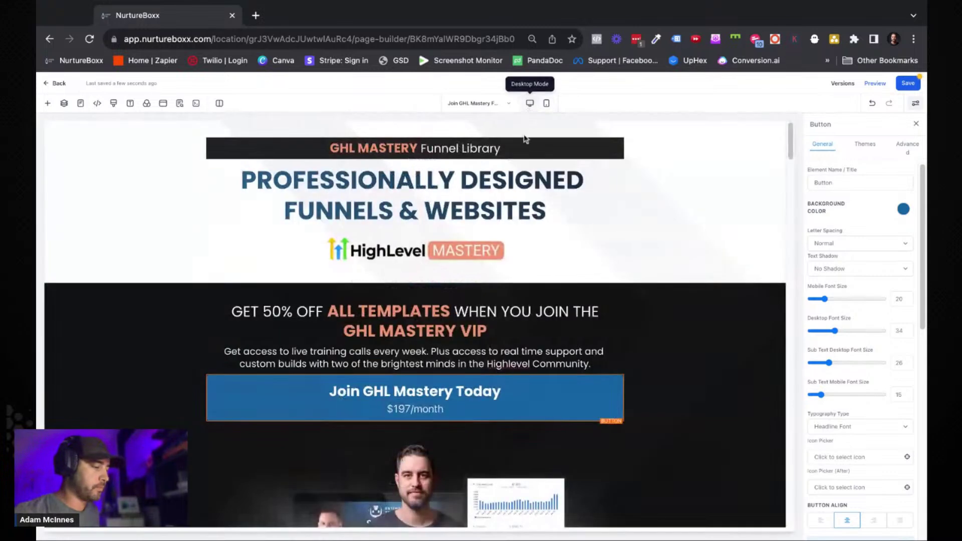
scroll(494, 225, "down", 15)
scroll(494, 226, "up", 4)
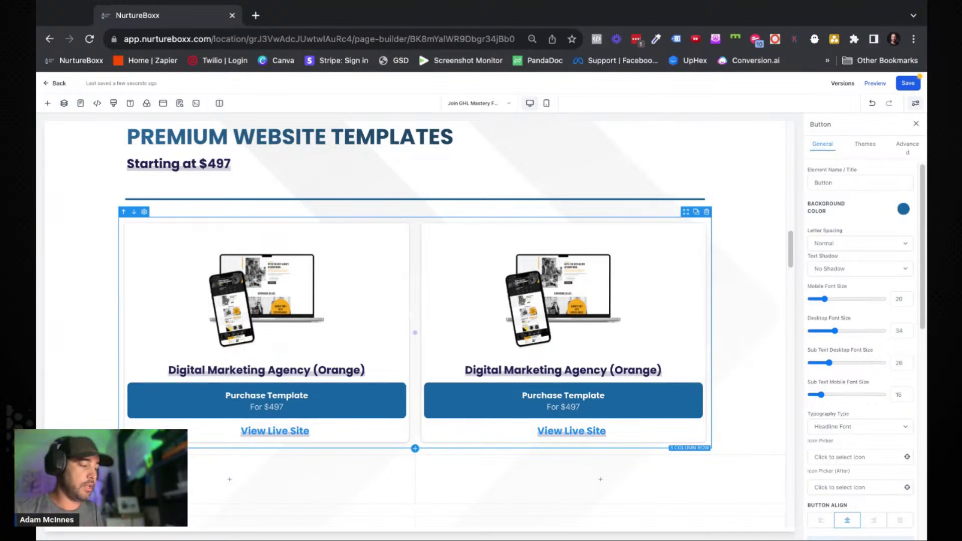
left_click(546, 103)
scroll(451, 311, "down", 1)
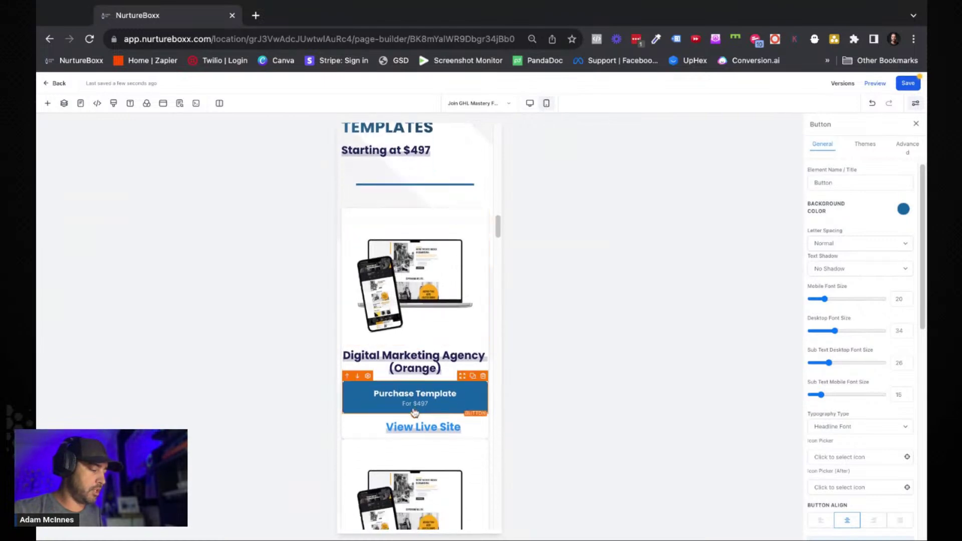
scroll(401, 447, "down", 1)
scroll(401, 447, "down", 2)
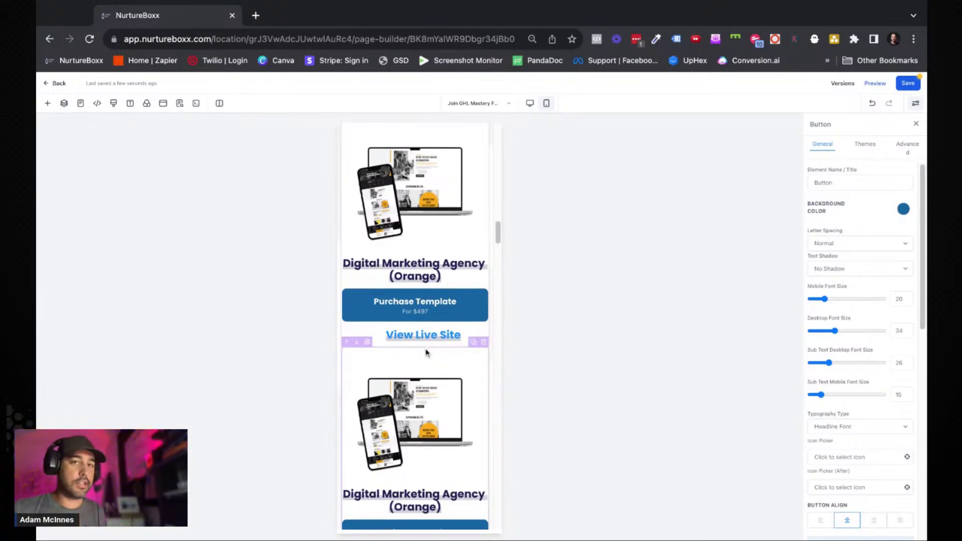
left_click(401, 447)
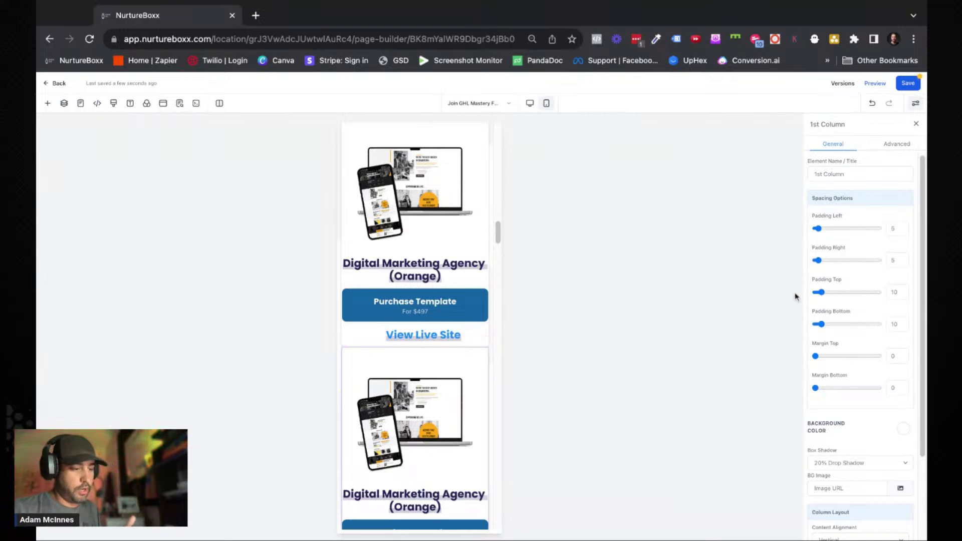
left_click(815, 357)
key("Right")
key("Right")
key("Right")
key("Right")
key("Right")
key("Right")
key("Right")
key("Right")
key("Right")
key("Right")
key("Right")
key("Right")
key("Right")
key("Right")
key("Right")
key("Right")
key("Right")
key("Right")
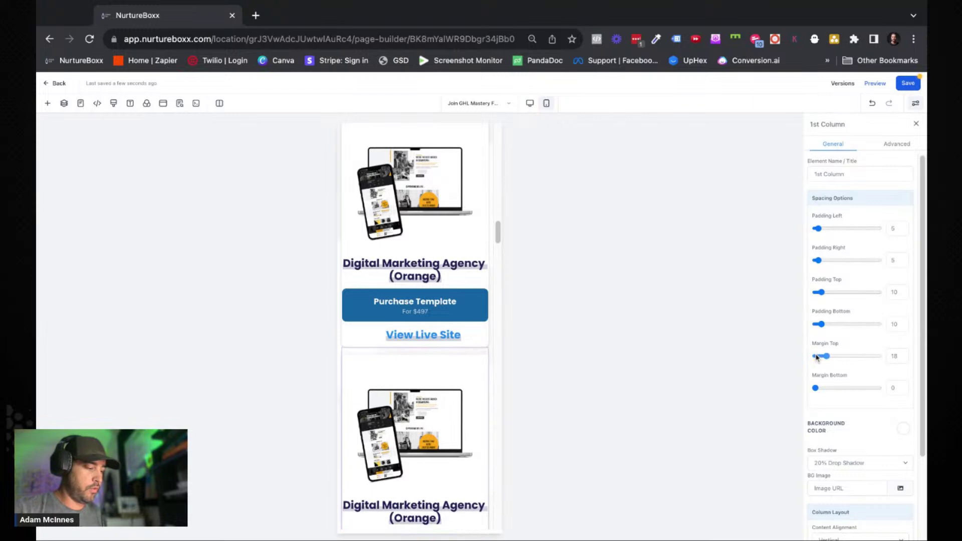
key("Right")
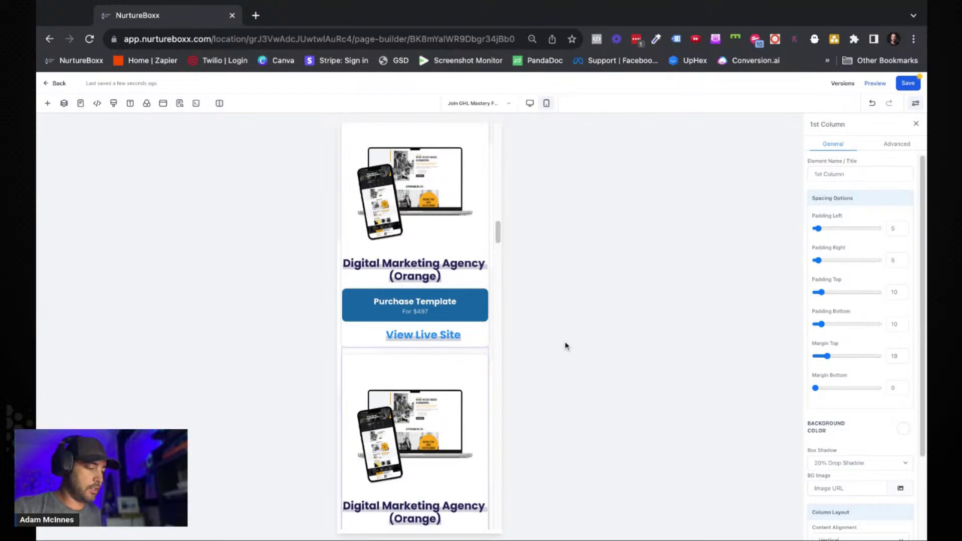
Increase the card column's top margin to 41 and return to the desktop layout.
scroll(445, 344, "up", 3)
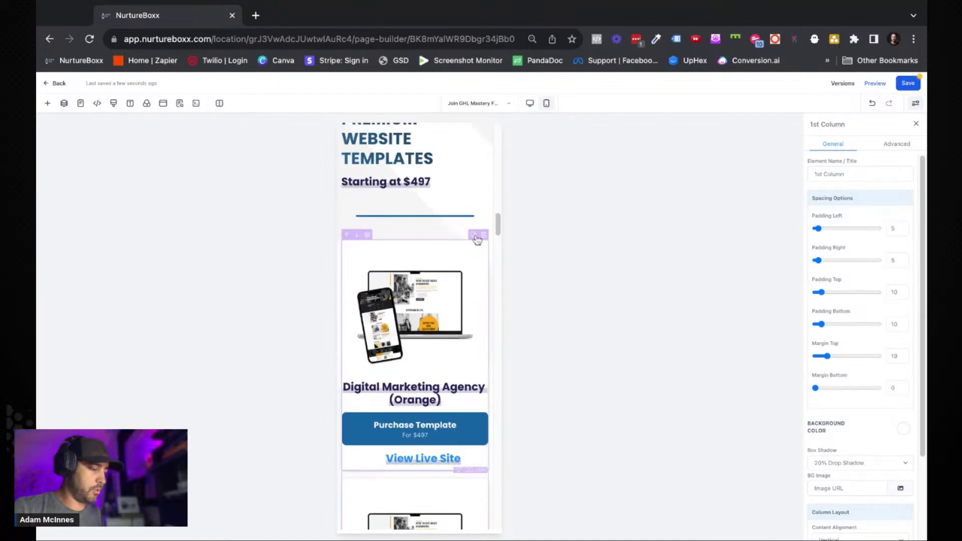
scroll(471, 315, "down", 1)
scroll(470, 316, "down", 4)
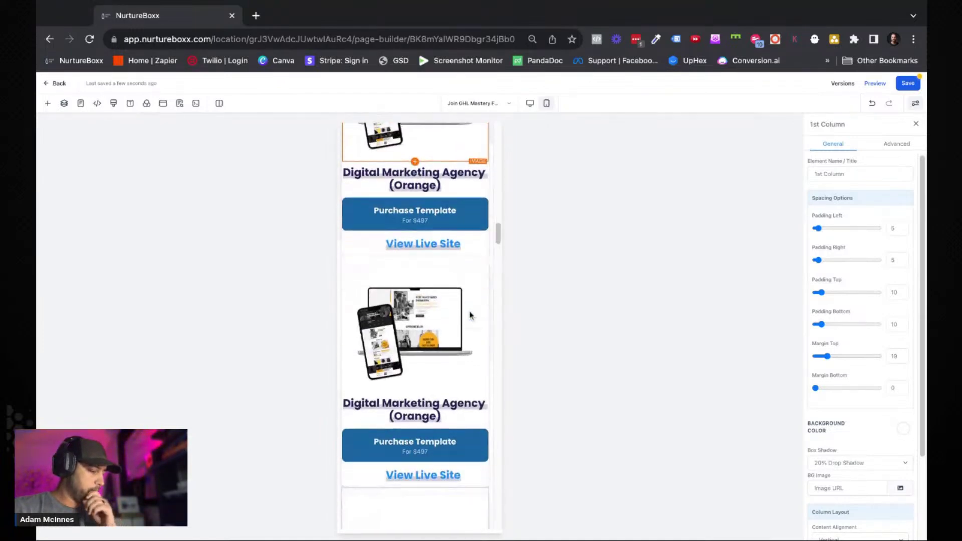
scroll(419, 373, "up", 2)
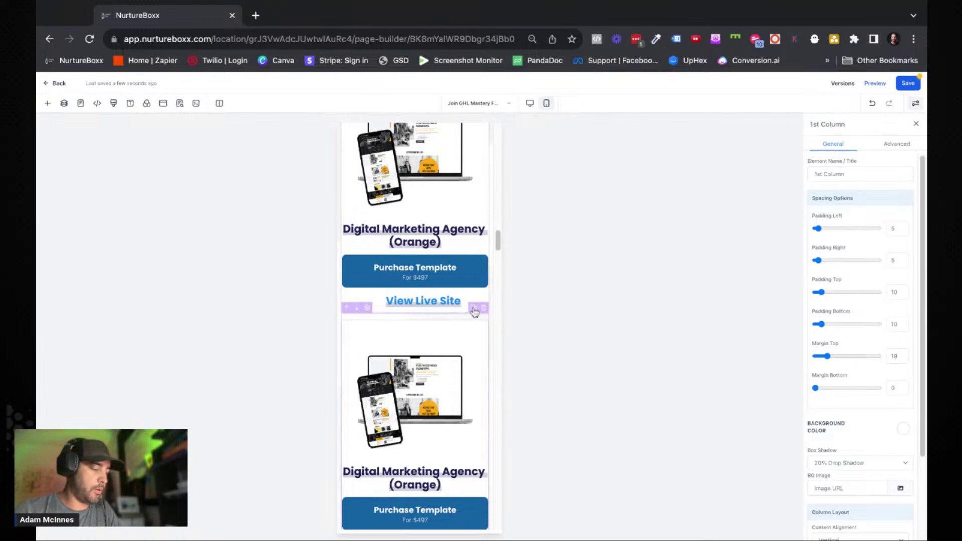
scroll(381, 391, "down", 3)
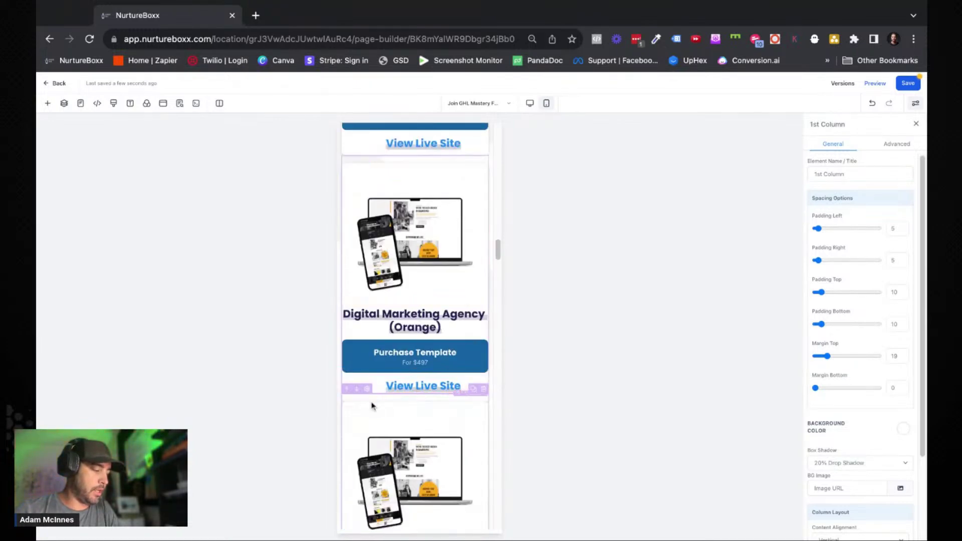
left_click(827, 356)
key("Right")
key("Right")
key("Right")
key("Right")
key("Right")
key("Right")
key("Right")
key("Right")
key("Right")
key("Right")
key("Right")
key("Right")
key("Right")
key("Right")
key("Right")
key("Right")
key("Right")
key("Right")
key("Right")
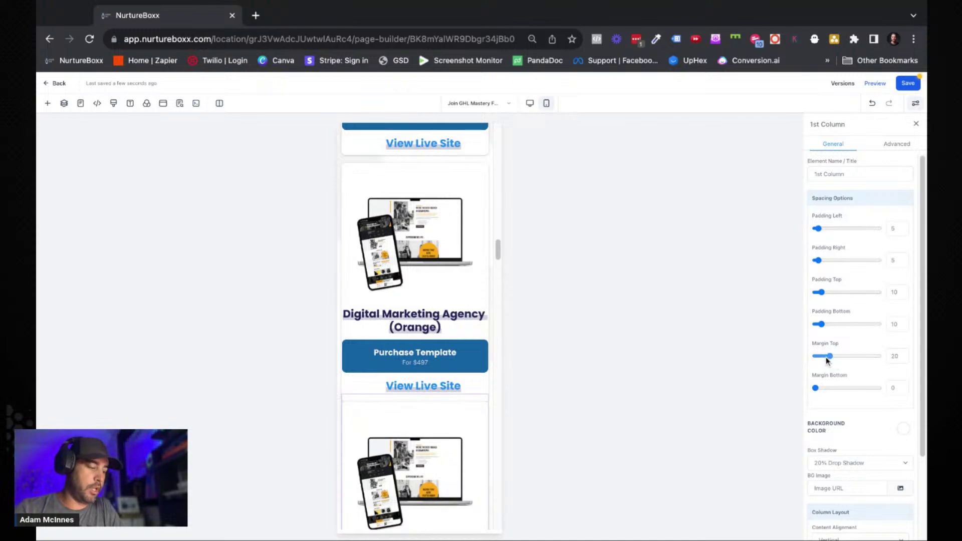
key("Right")
key("Right")
key("Right")
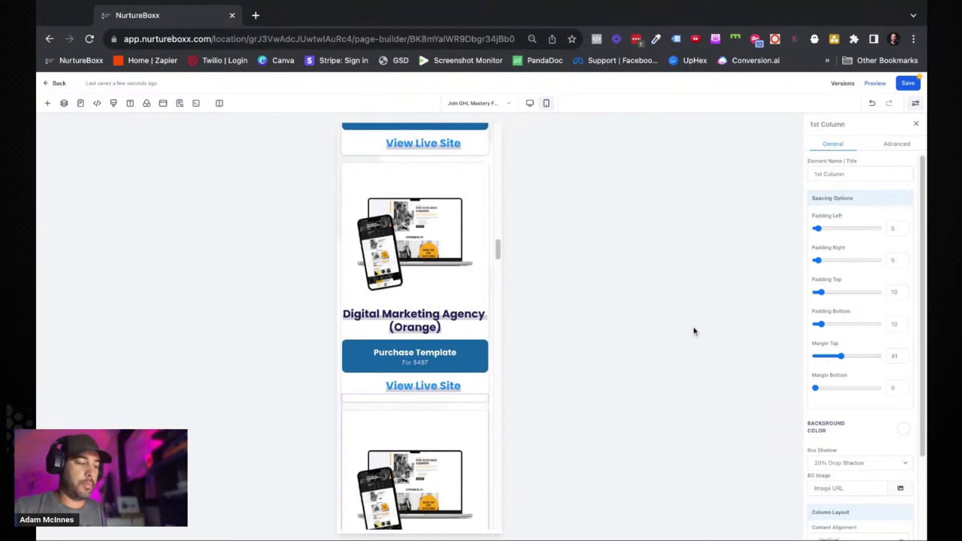
left_click(530, 103)
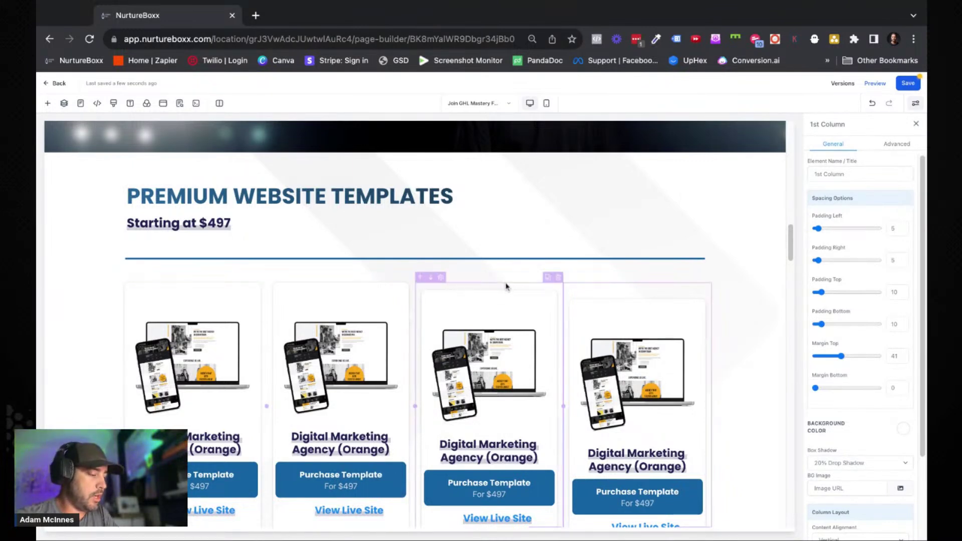
Delete two extra template cards, leaving two Digital Marketing Agency cards, and select the row.
left_click(558, 277)
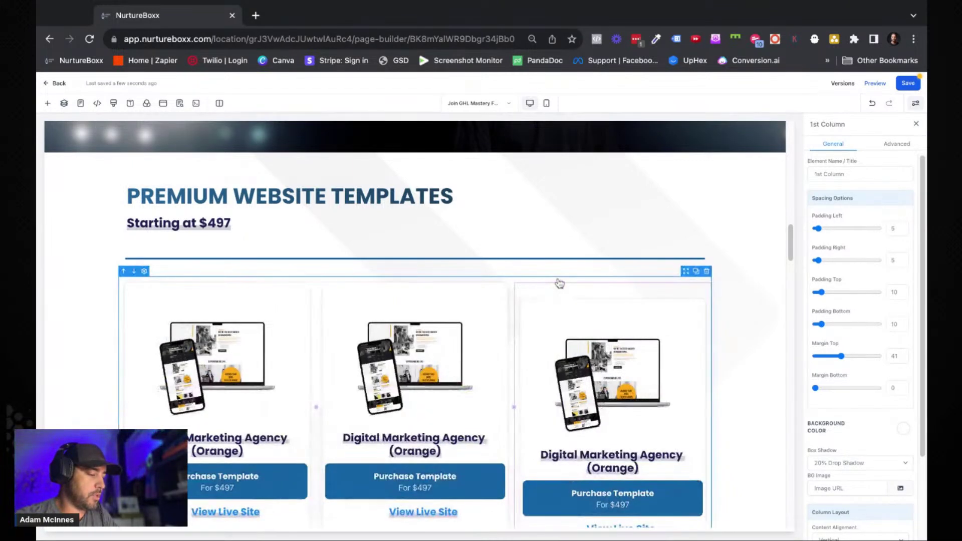
left_click(706, 278)
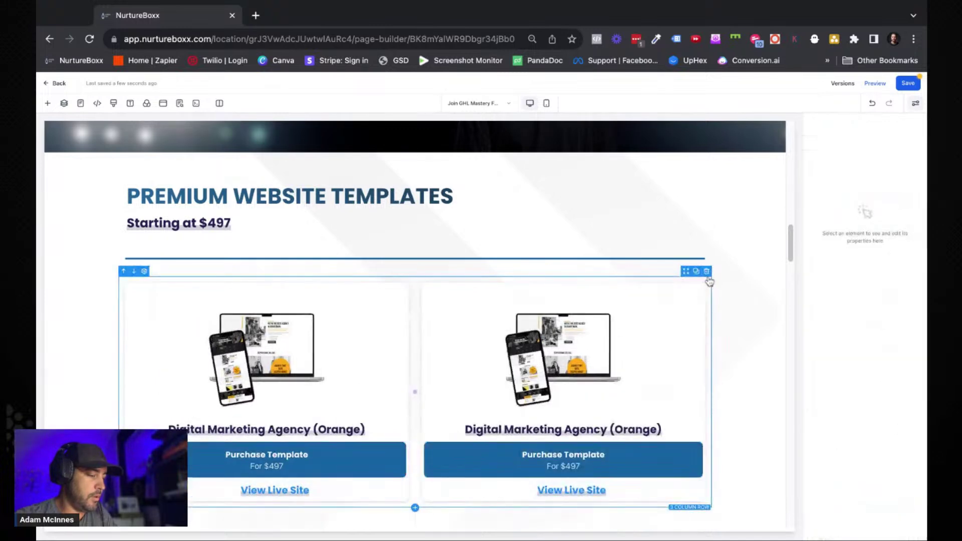
left_click(640, 279)
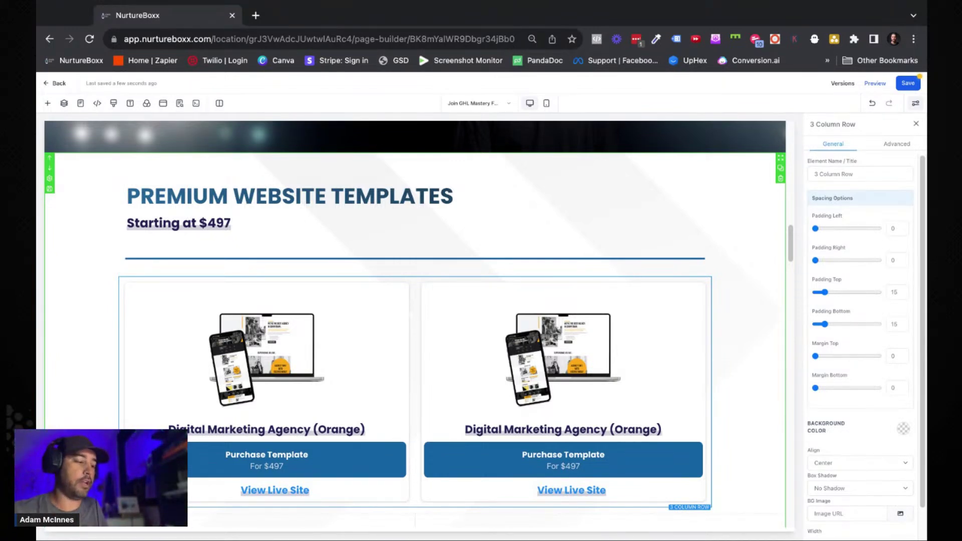
Turn off Desktop visibility for the second Premium Website Templates section and view the mobile layout.
scroll(780, 164, "down", 1)
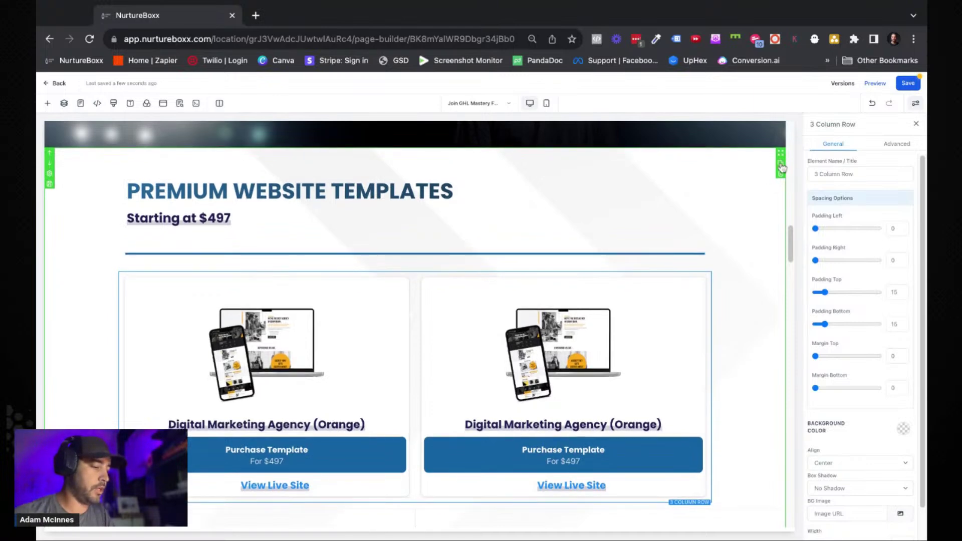
left_click(756, 167)
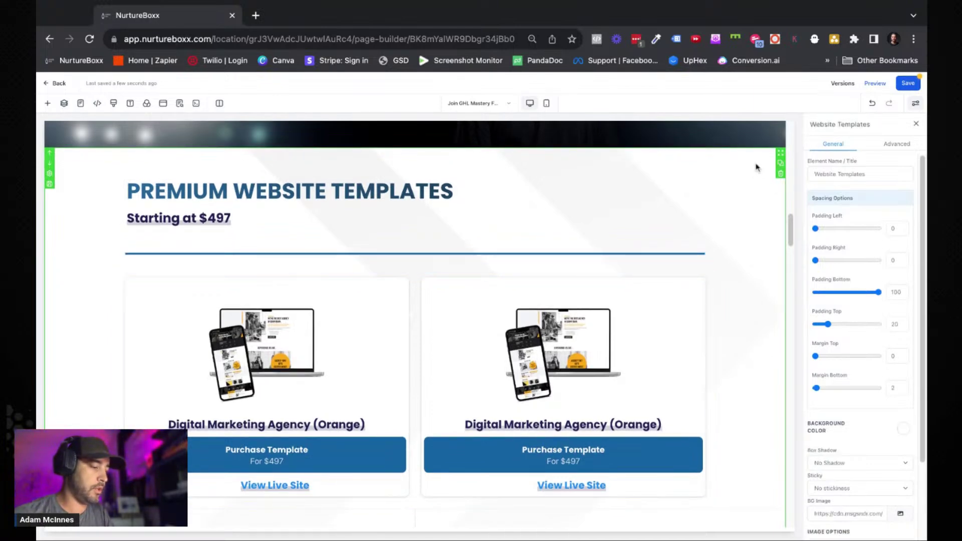
left_click(897, 144)
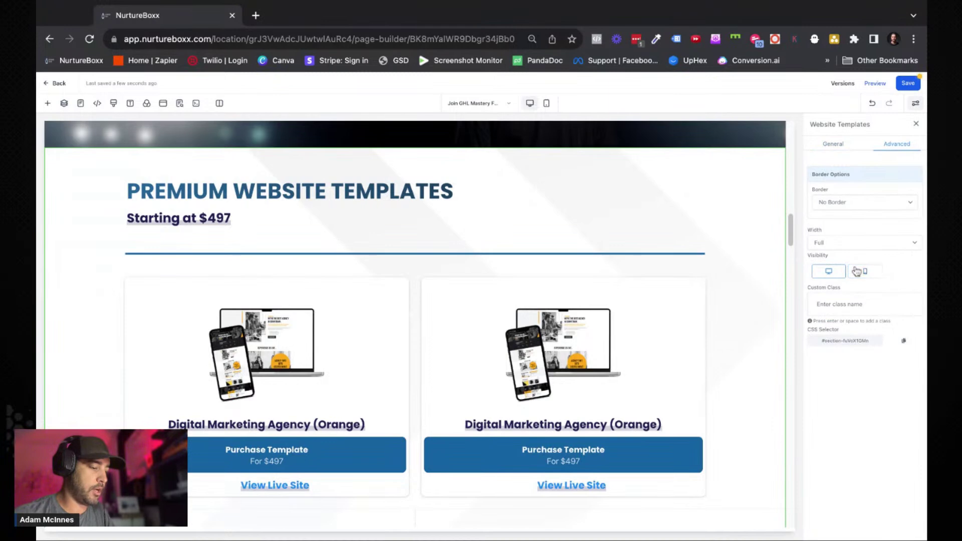
scroll(743, 274, "down", 8)
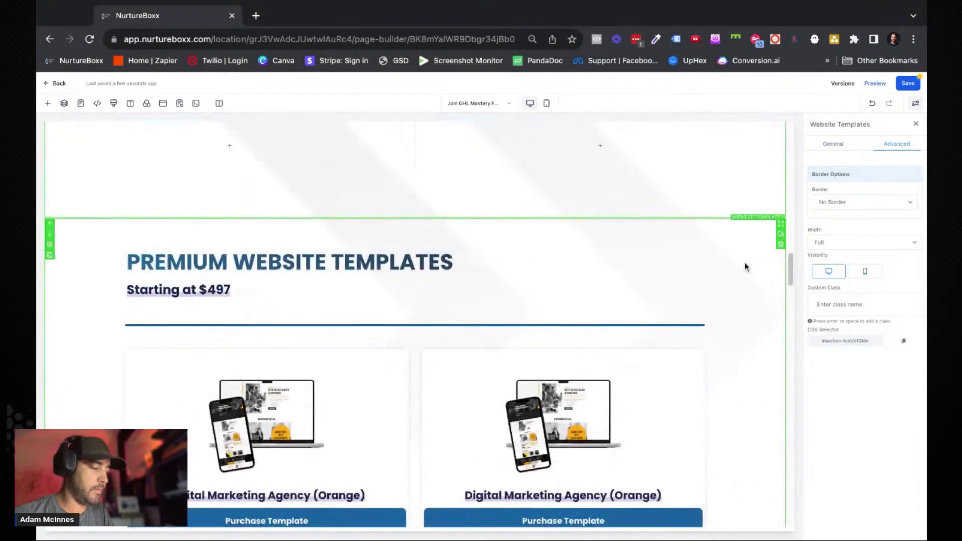
left_click(744, 273)
left_click(890, 149)
left_click(829, 271)
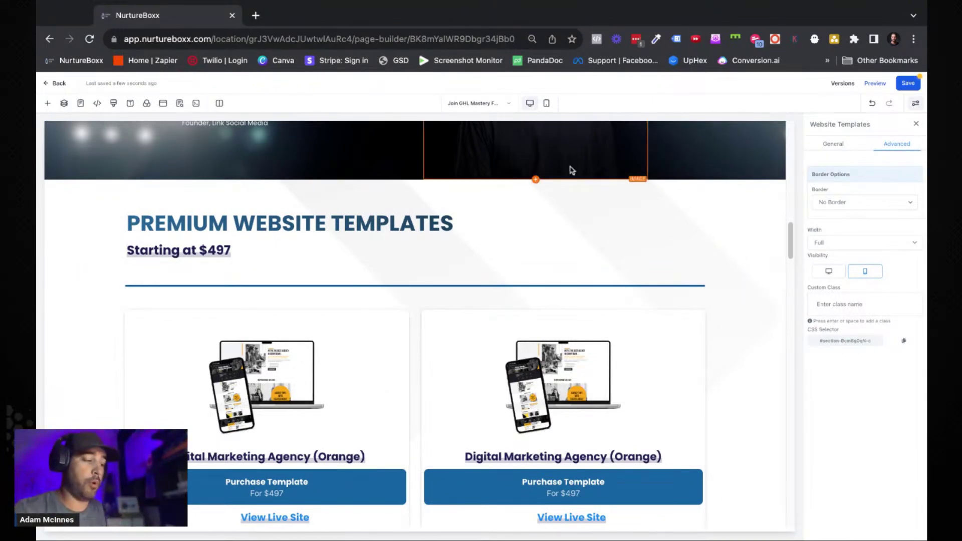
left_click(547, 104)
Delete the card section below View Live Site and the leftover empty row.
scroll(419, 339, "down", 5)
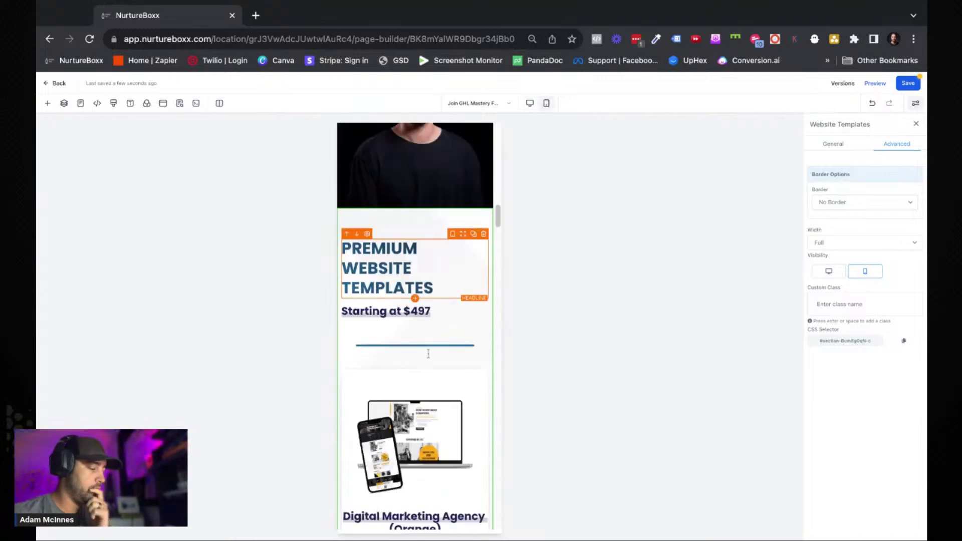
scroll(428, 352, "down", 4)
scroll(441, 240, "up", 4)
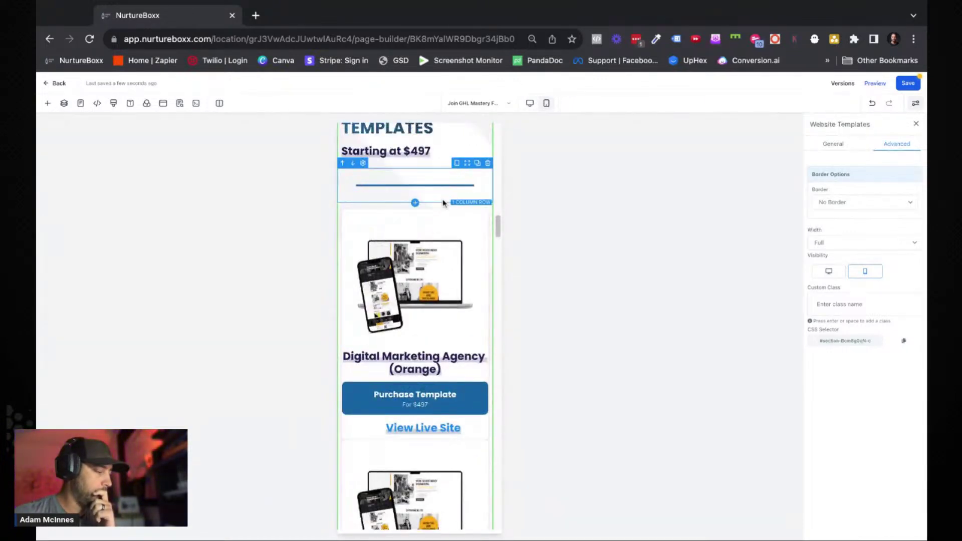
scroll(453, 370, "down", 2)
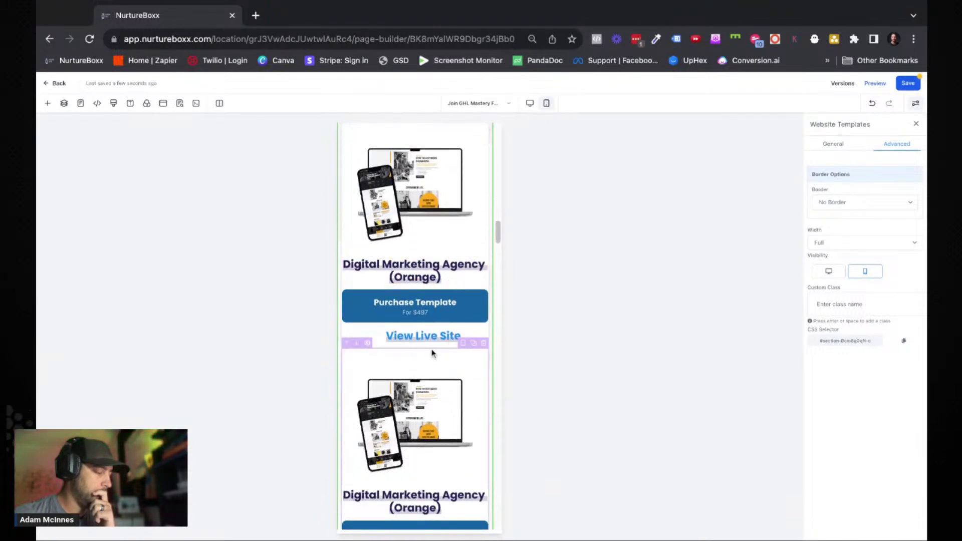
left_click(484, 343)
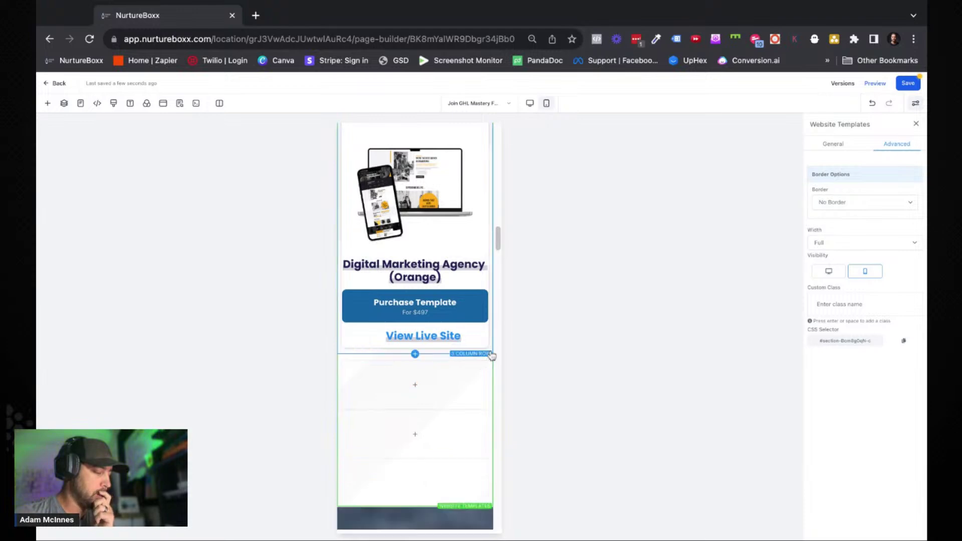
left_click(488, 349)
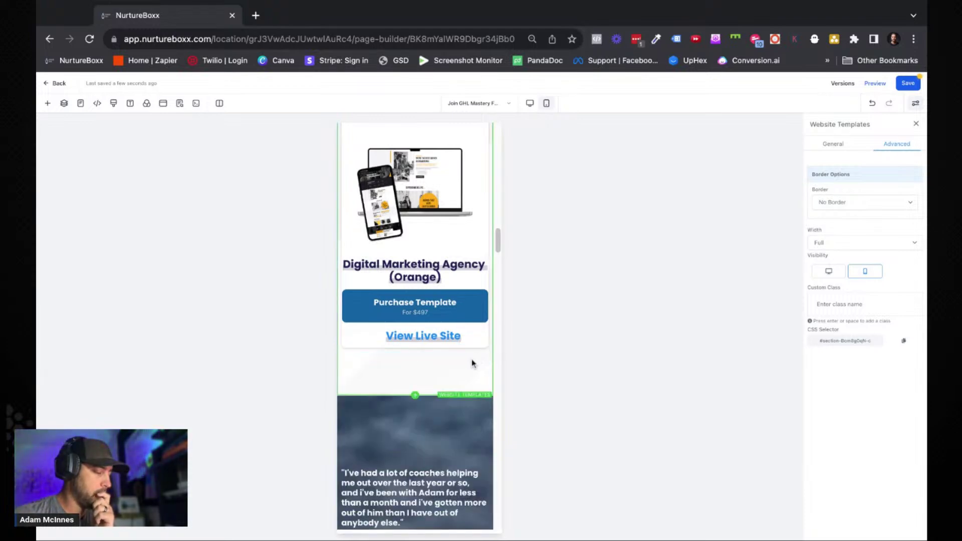
Duplicate the template card row and review the stacked mobile cards.
scroll(464, 355, "up", 4)
left_click(425, 311)
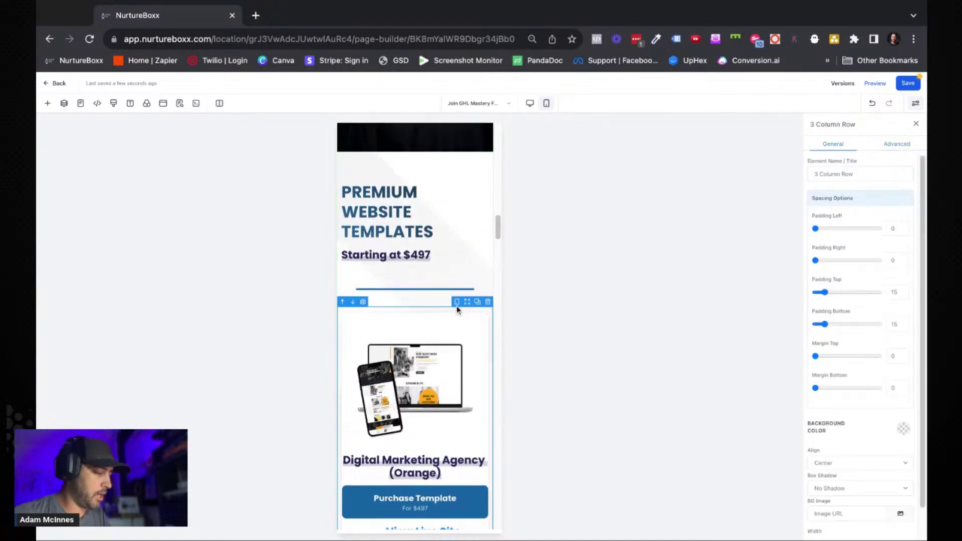
left_click(479, 303)
scroll(453, 323, "down", 4)
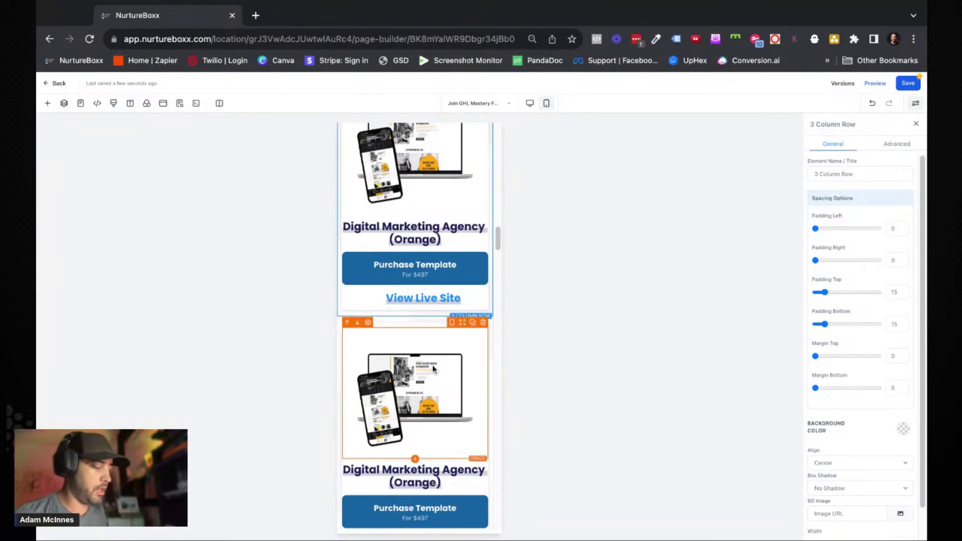
scroll(433, 368, "down", 1)
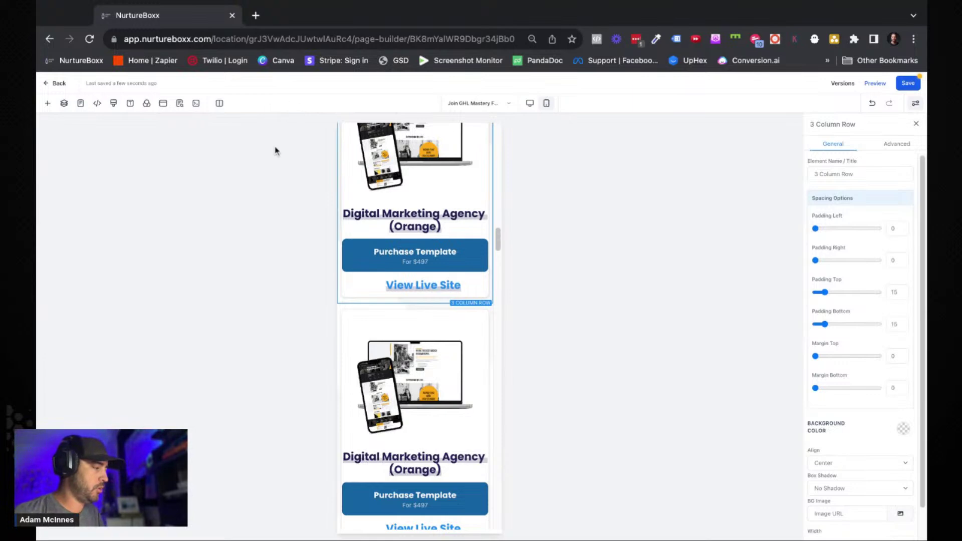
Save the templates page and open the Order Page Template page in the desktop layout.
left_click(908, 84)
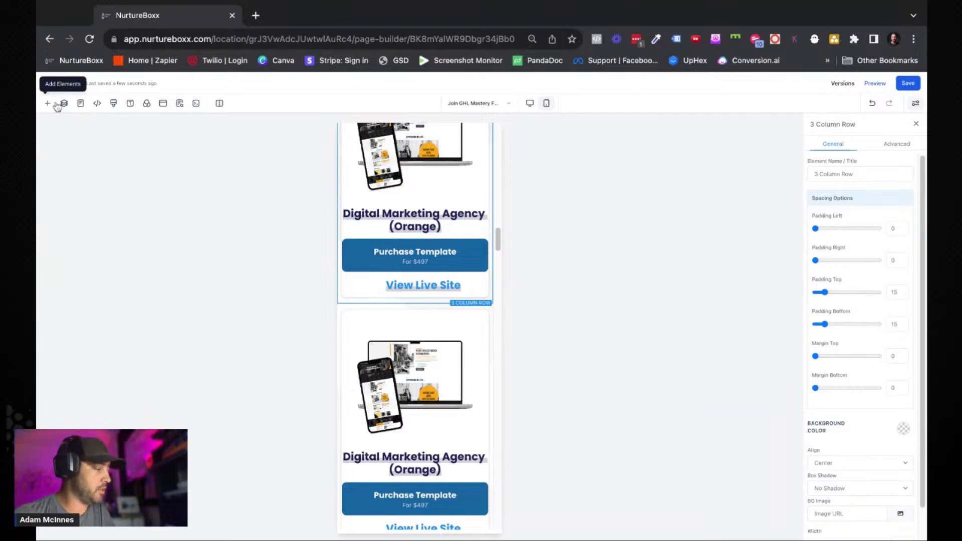
left_click(463, 104)
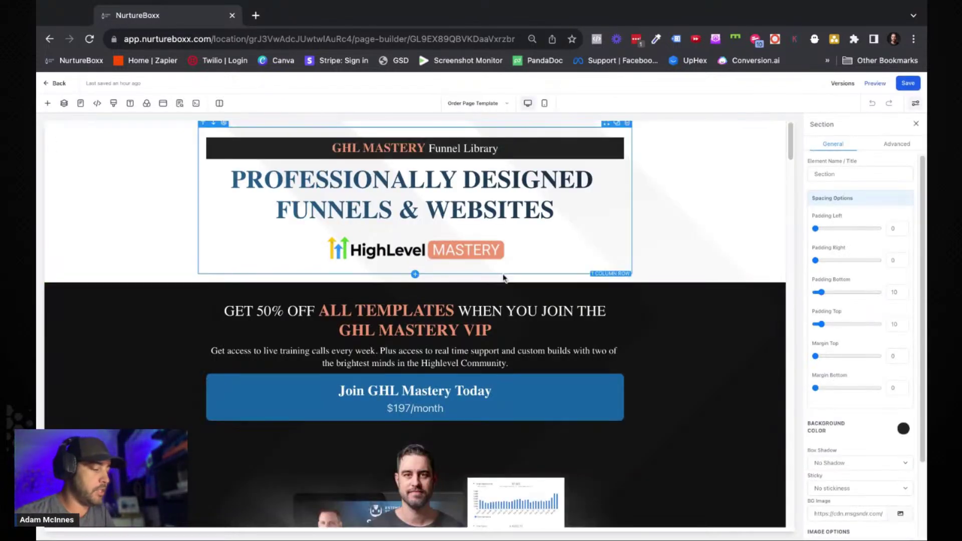
scroll(668, 243, "down", 10)
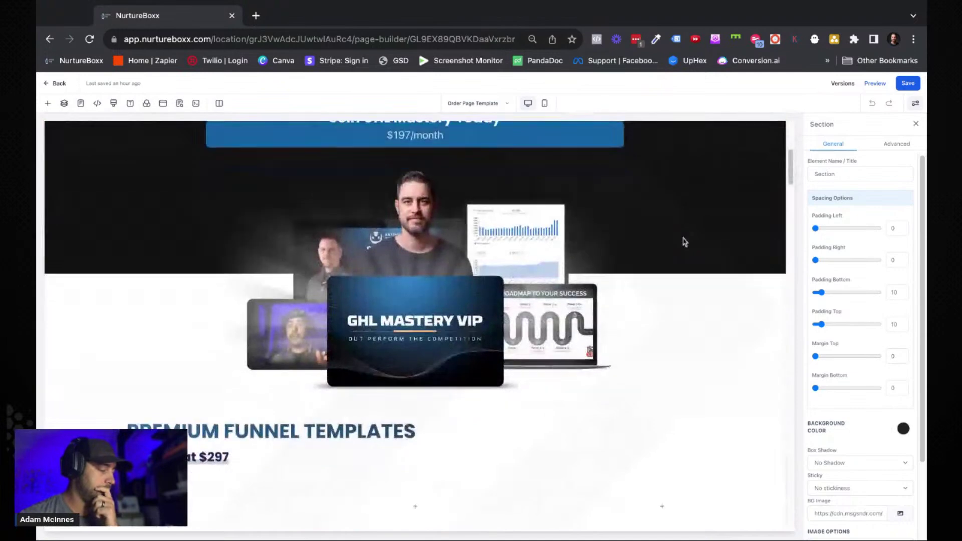
scroll(684, 242, "up", 10)
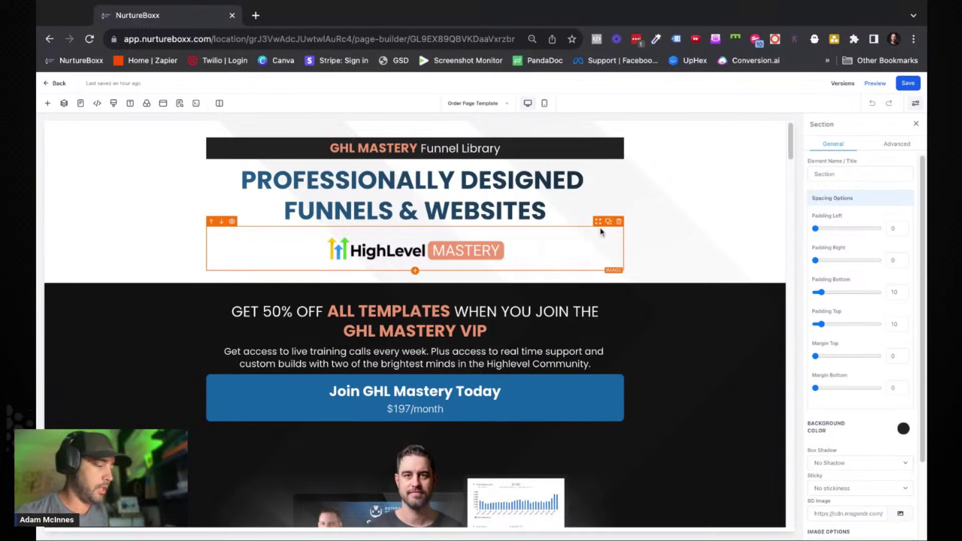
Delete the HighLevel Mastery header logo and add a 2 Column row under the headline.
left_click(619, 222)
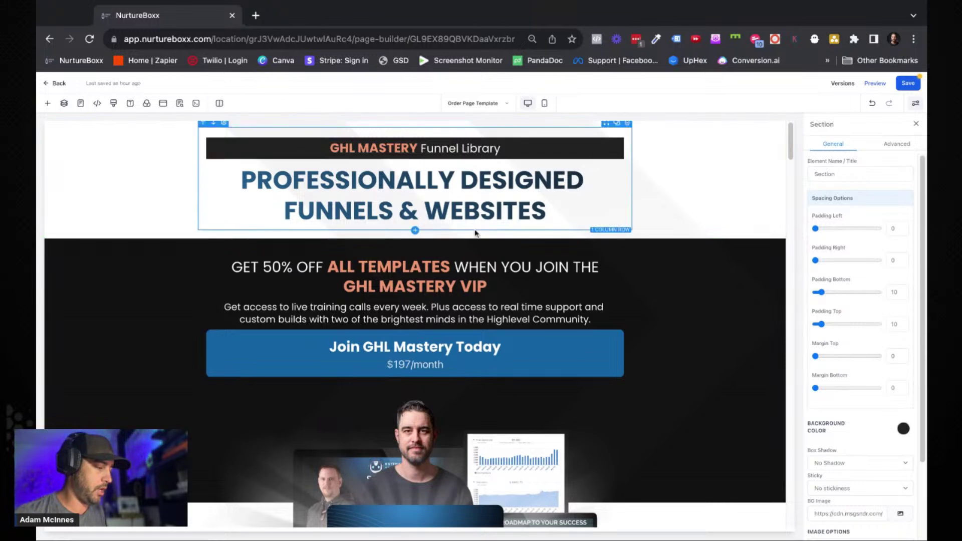
left_click(415, 230)
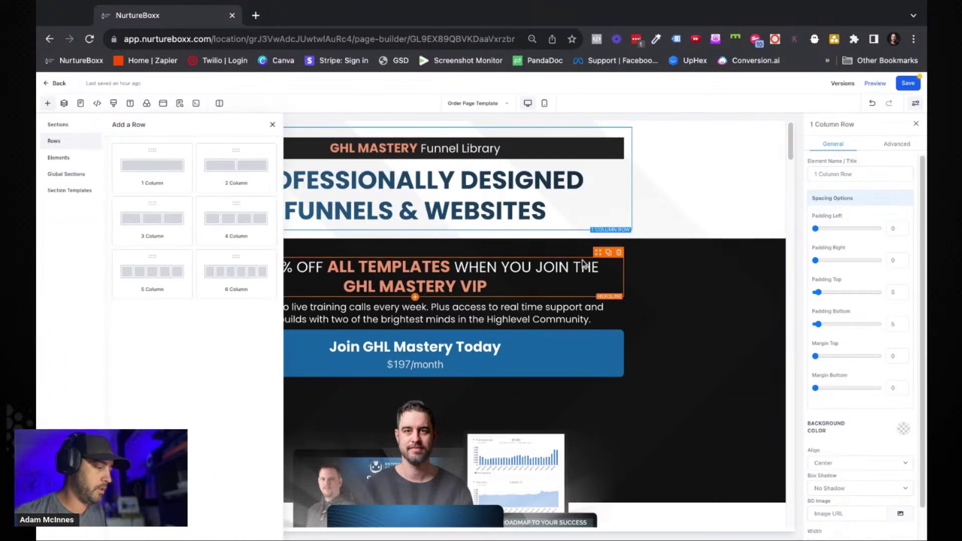
left_click(215, 165)
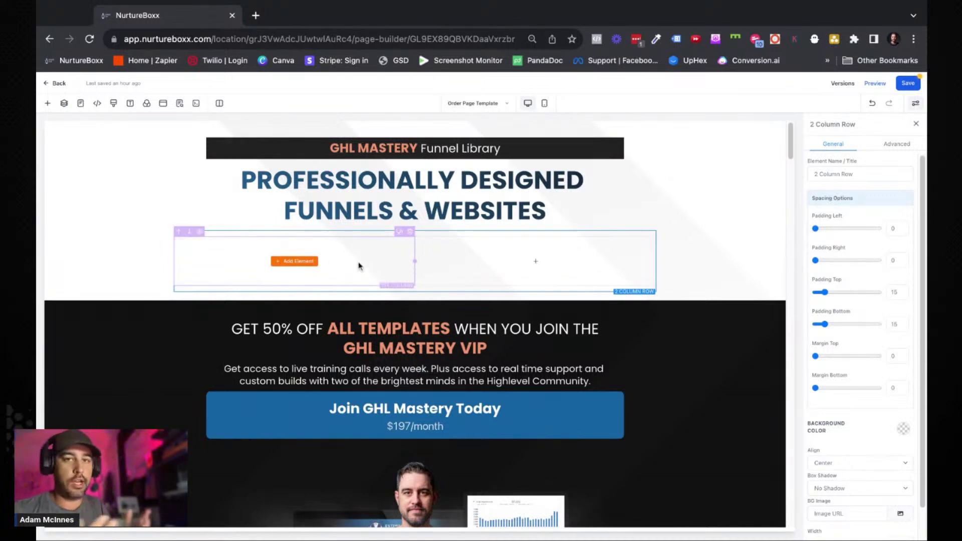
left_click(314, 263)
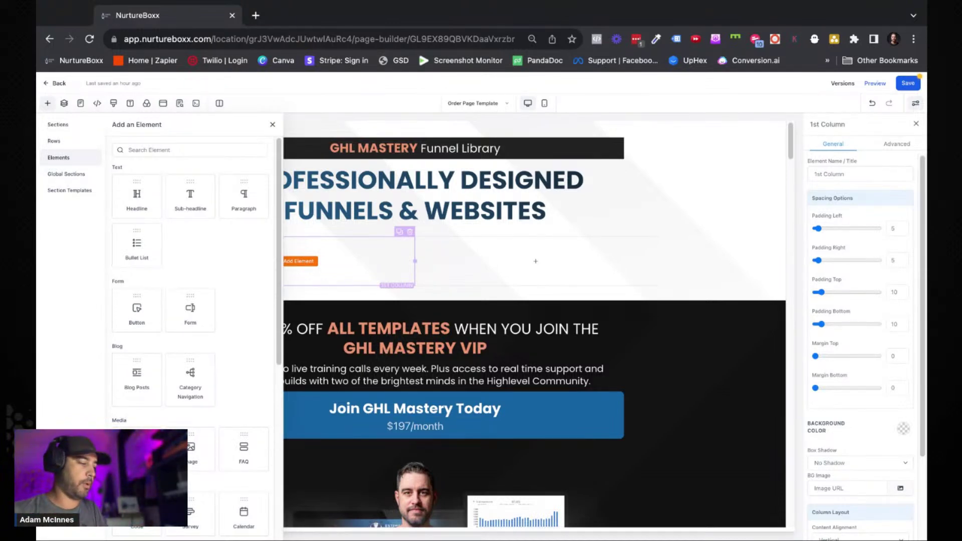
Add a 'Funnel Name' headline and a 'Suggested Retail' sub-headline to the left column.
left_click_drag(135, 194, 248, 236)
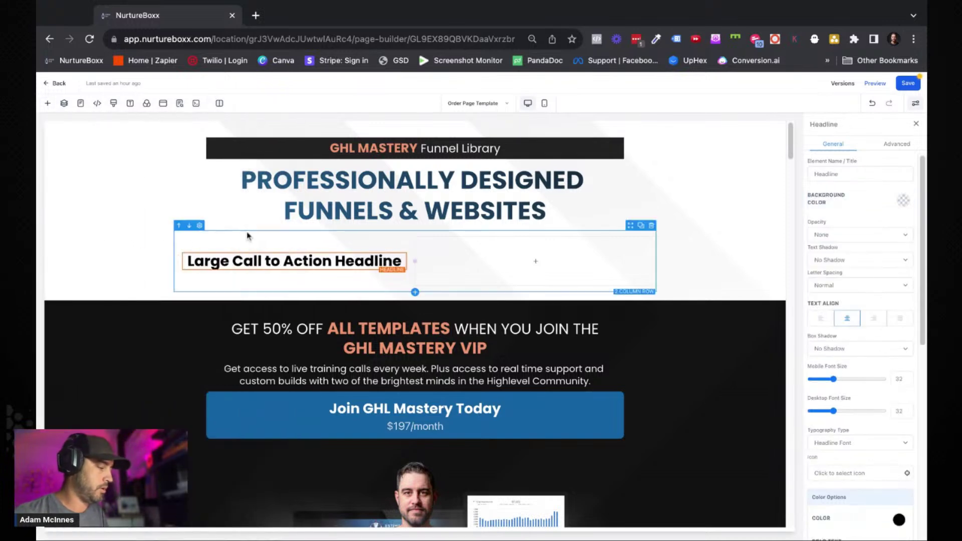
triple_click(312, 261)
type("Funnel Name")
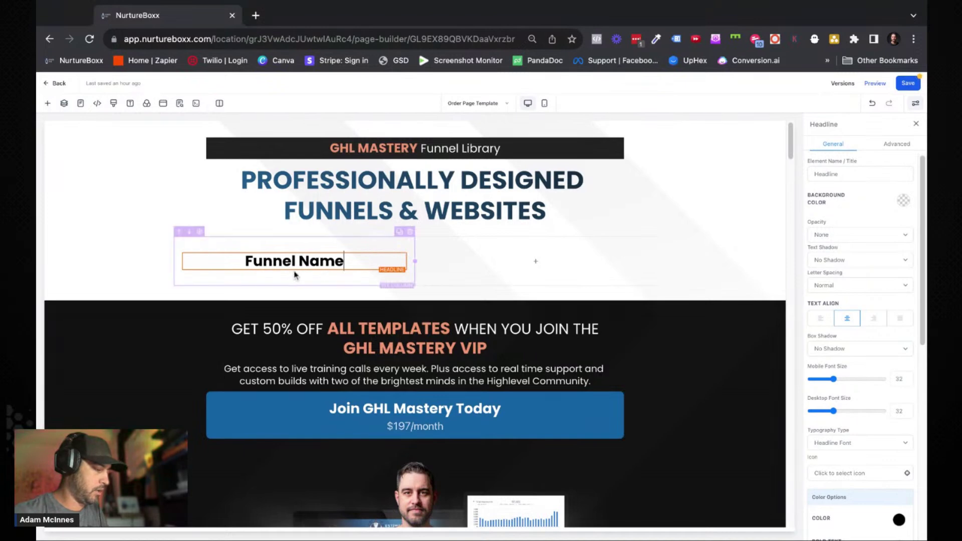
left_click(296, 271)
left_click_drag(200, 202, 300, 274)
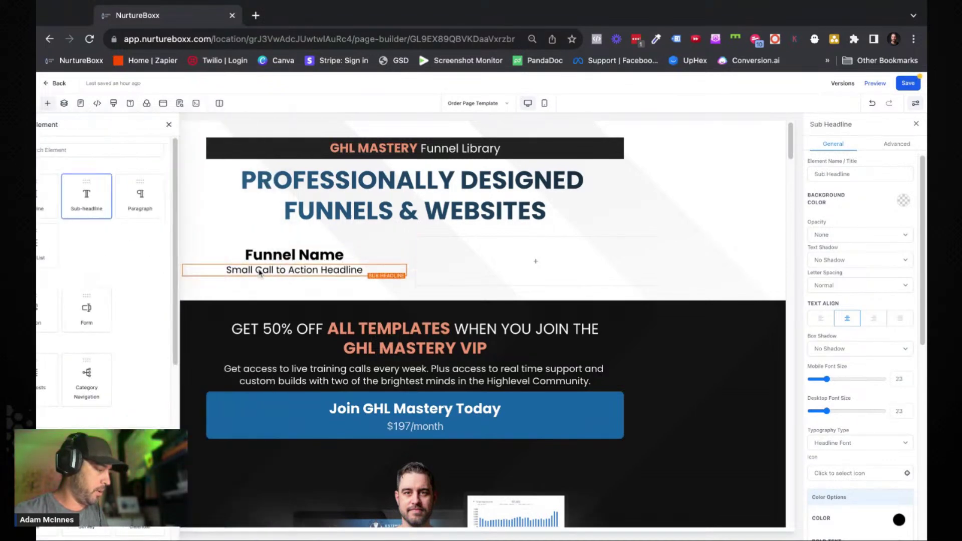
triple_click(281, 272)
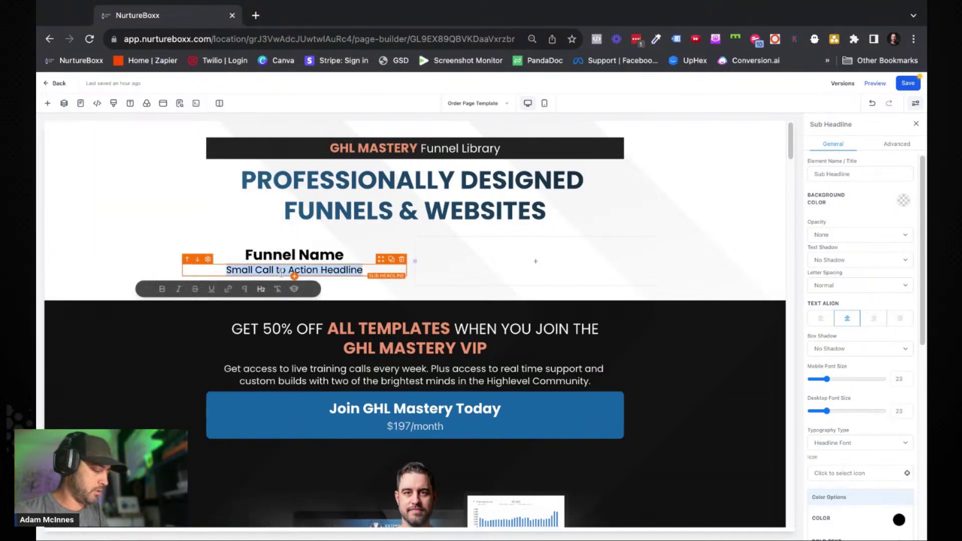
type("Suggested")
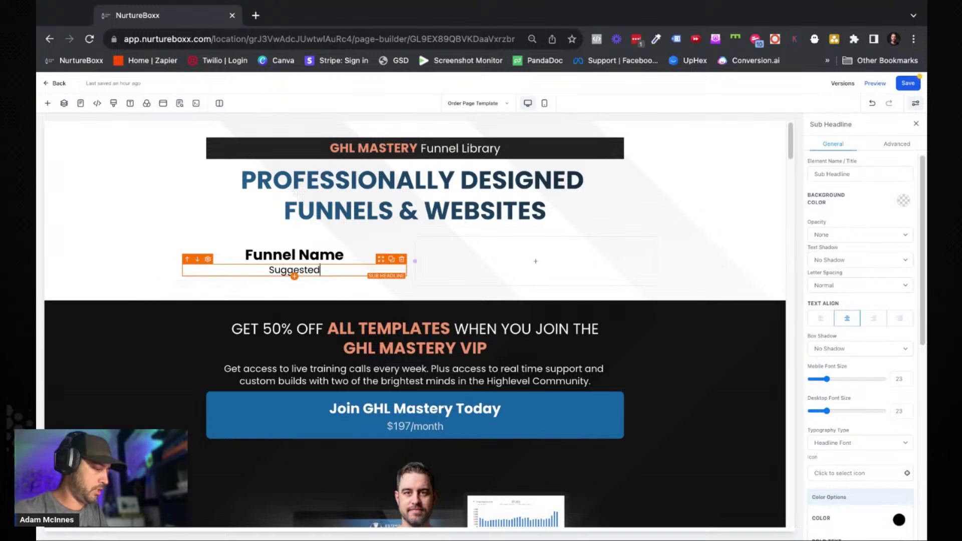
type(" Retail")
Place an empty image placeholder under the Suggested Retail sub-headline.
left_click(294, 276)
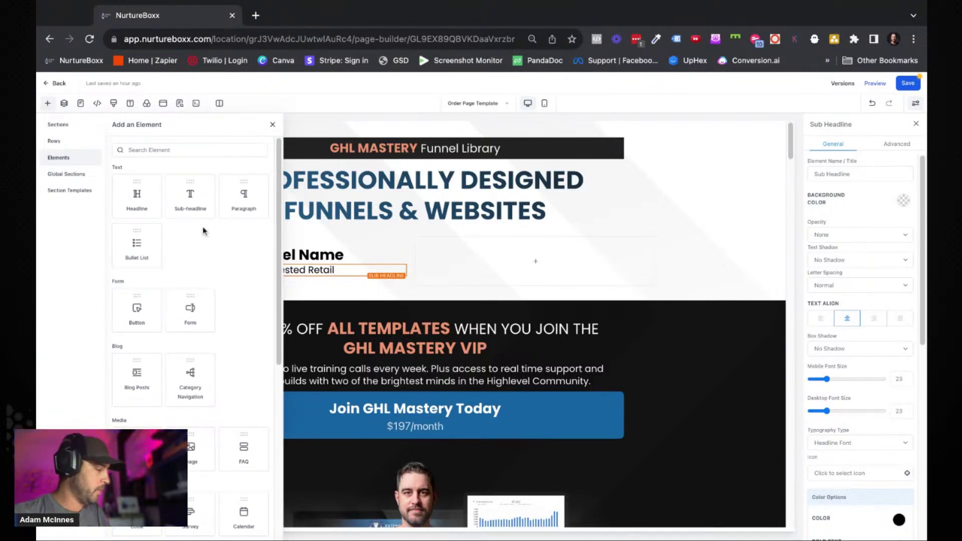
scroll(158, 315, "down", 2)
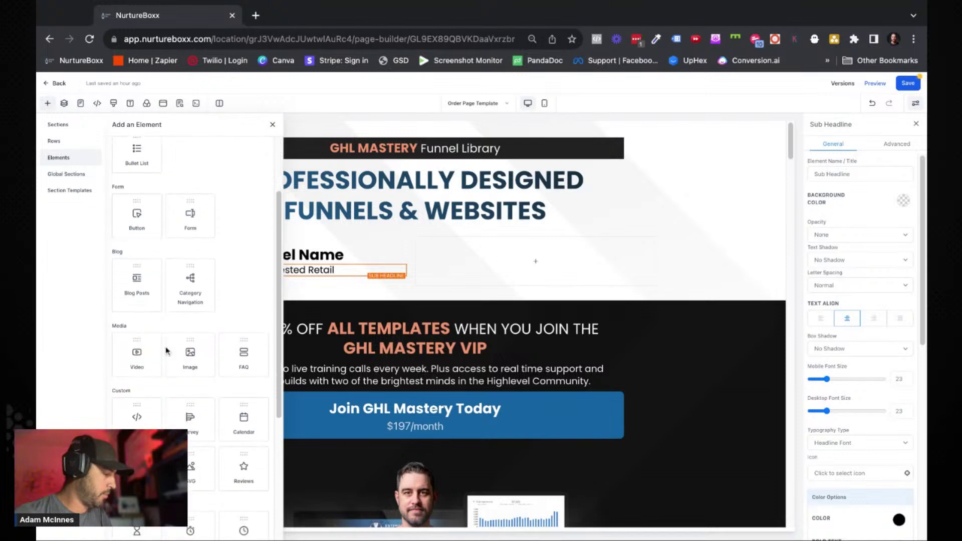
left_click_drag(191, 353, 275, 329)
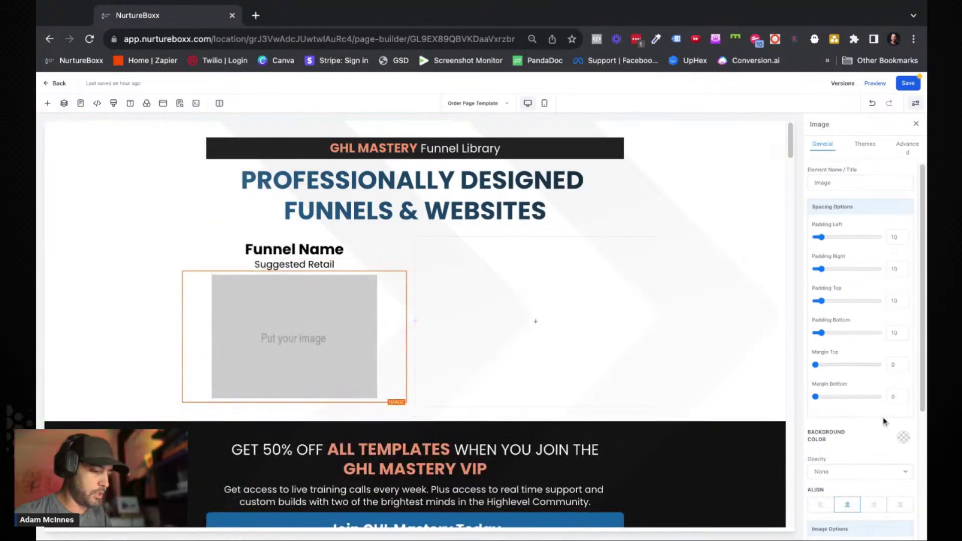
scroll(886, 423, "down", 4)
Set the image to the Website Templates picture from the media library's Relocated Item folder.
left_click(897, 345)
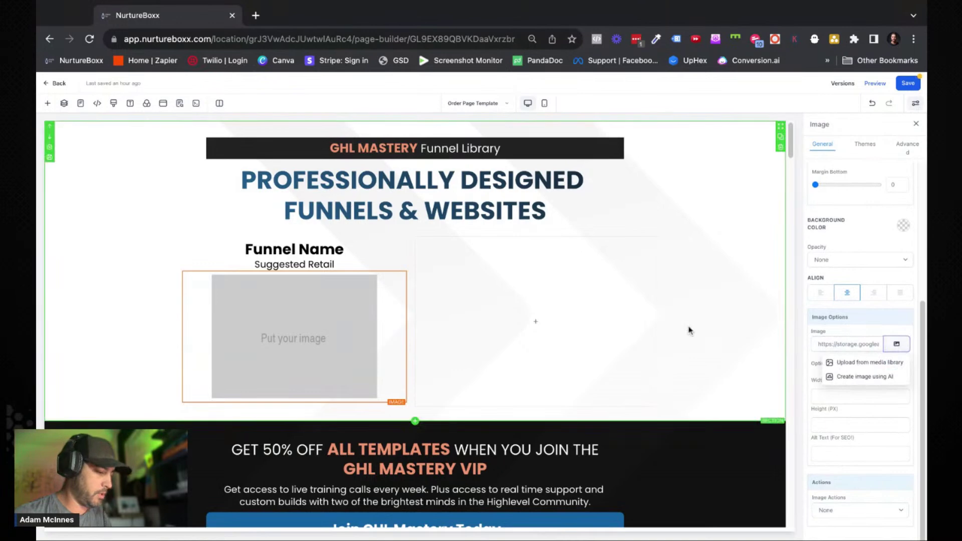
left_click(871, 363)
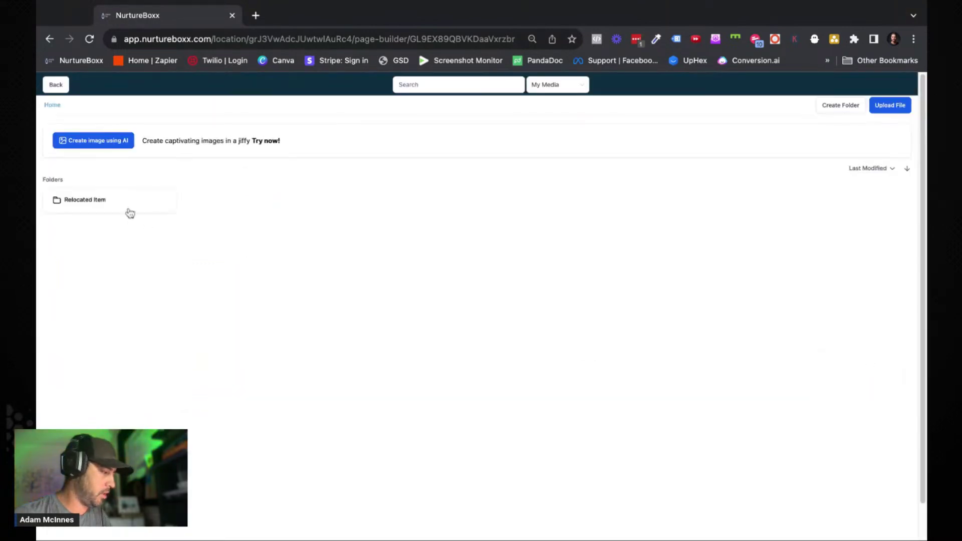
left_click(128, 210)
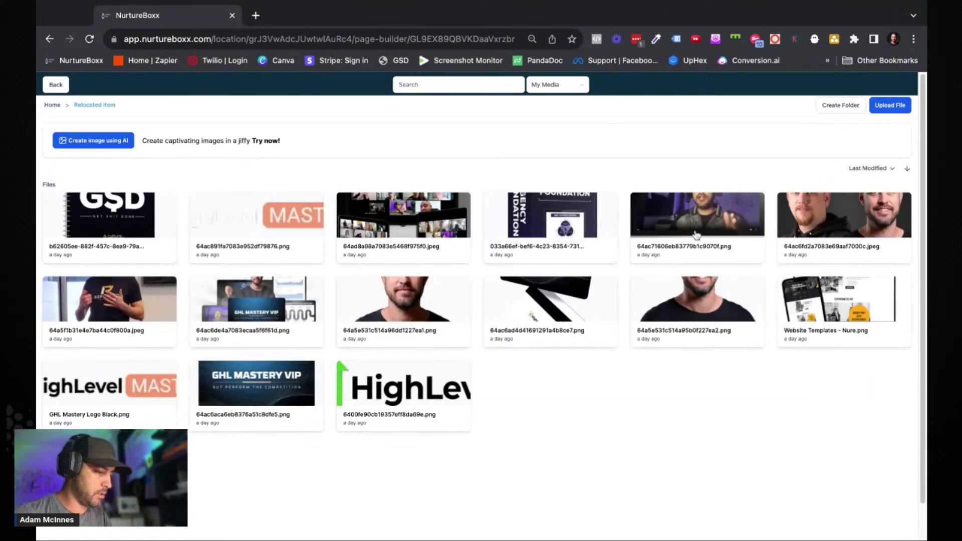
left_click(868, 300)
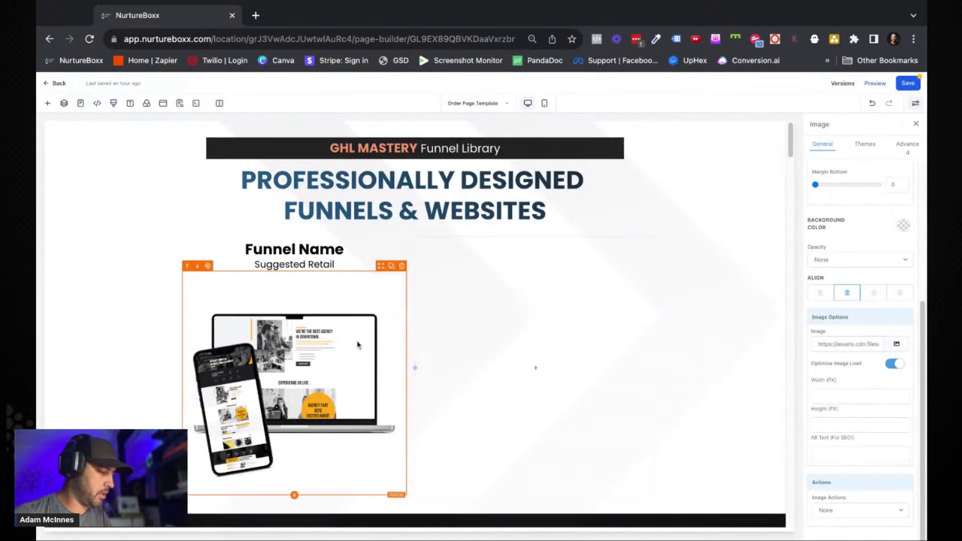
Set the image's Width (PX) to 200.
scroll(551, 361, "down", 1)
scroll(822, 379, "down", 1)
left_click(833, 392)
type("200")
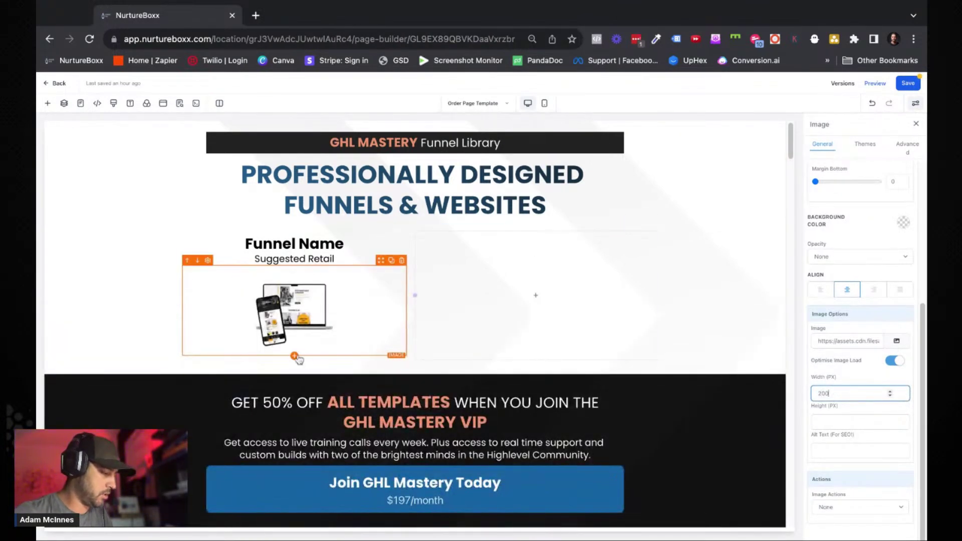
left_click(295, 356)
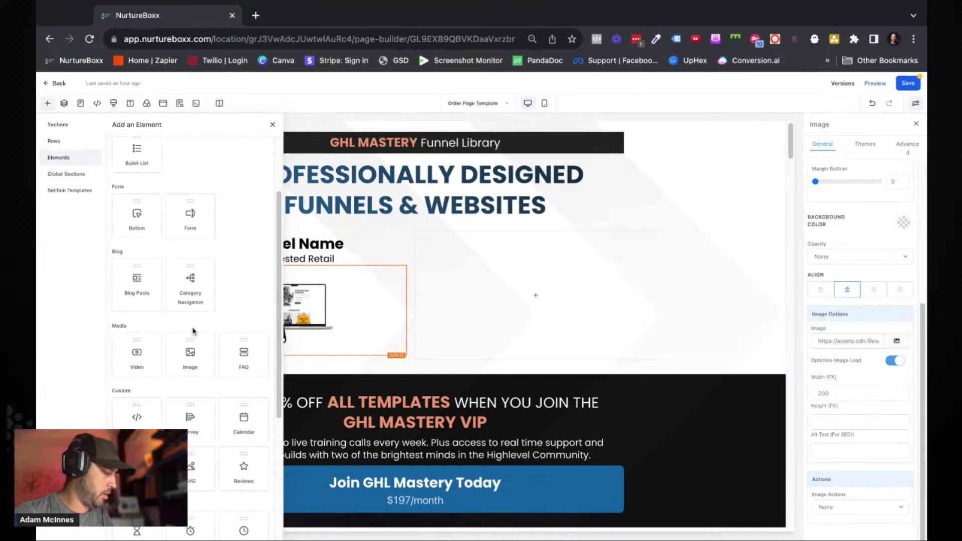
Add an 'About this funnel' sub-headline below the mockup image.
scroll(196, 346, "down", 2)
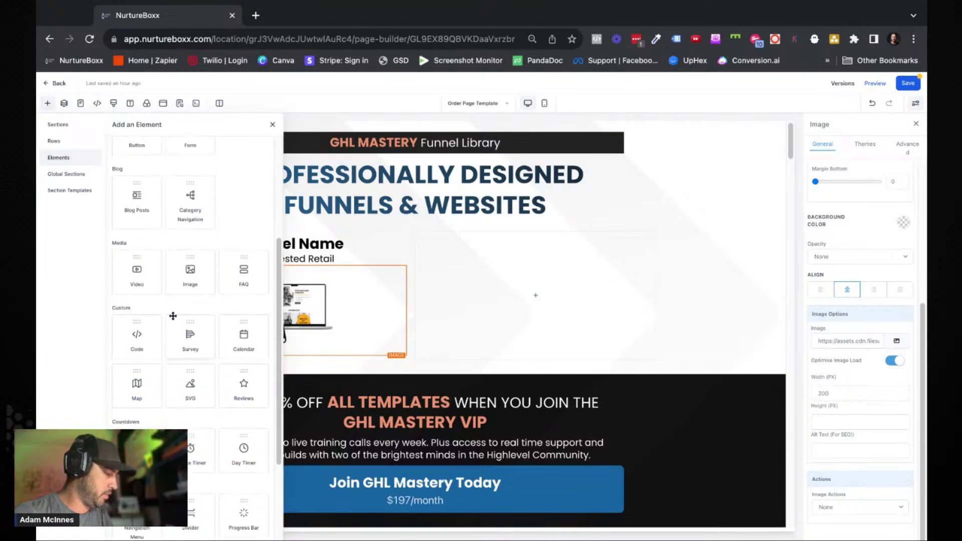
scroll(173, 310, "up", 4)
left_click(180, 212)
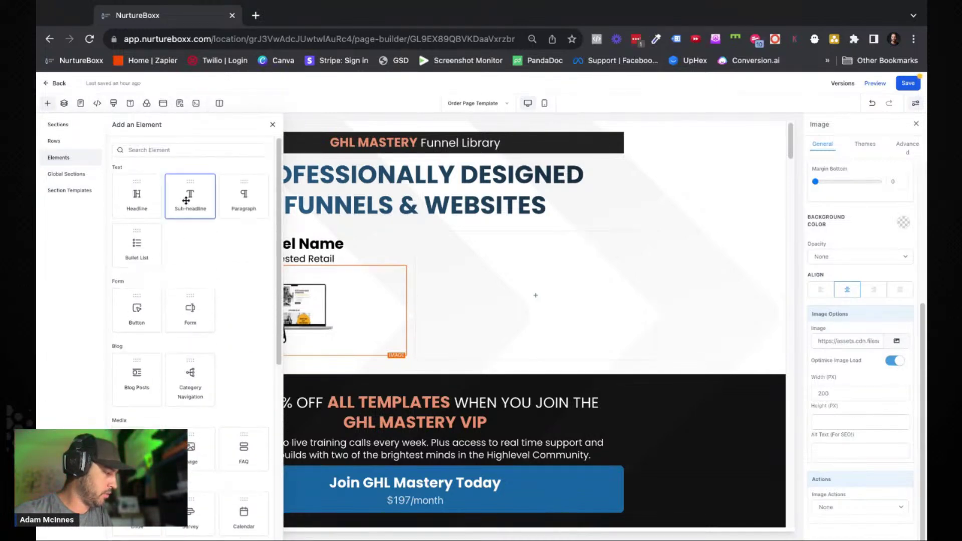
triple_click(261, 362)
type("A")
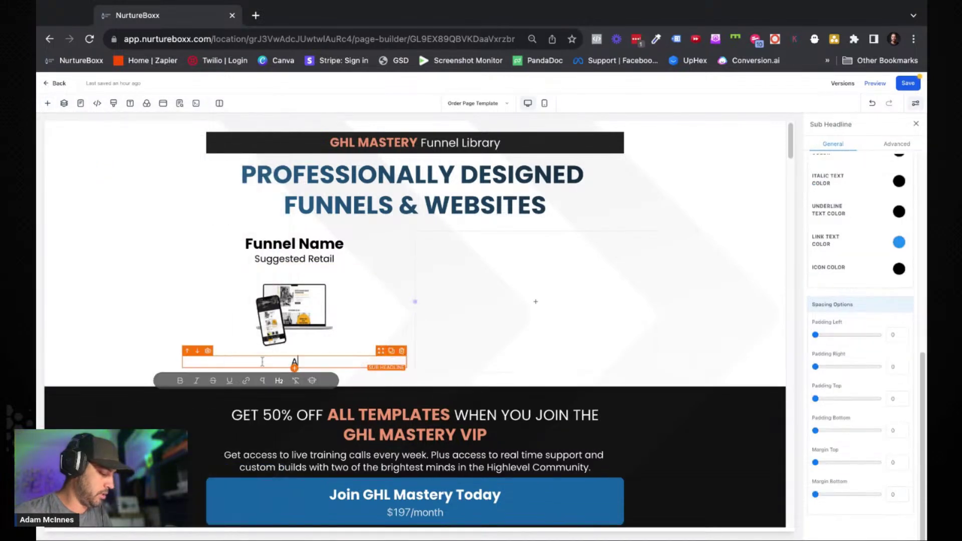
type("bout this funnel")
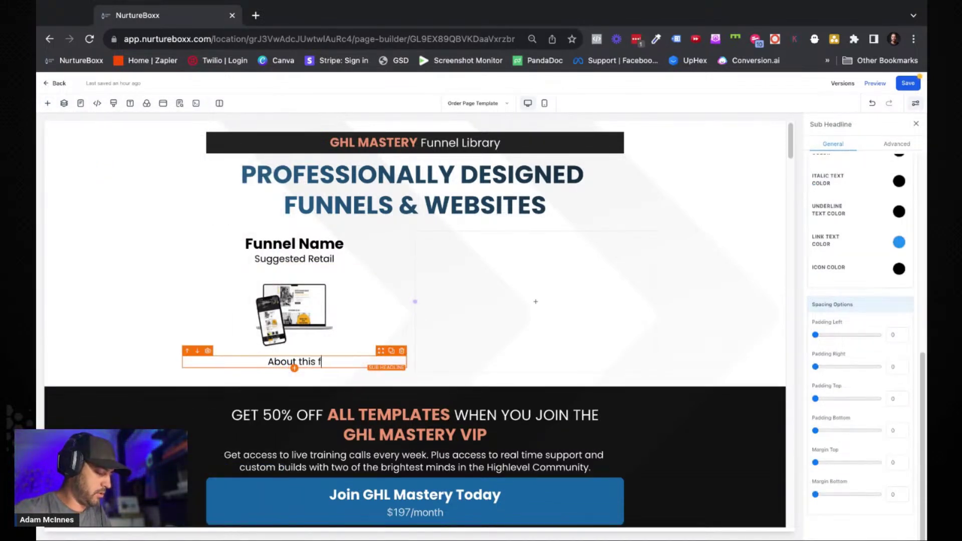
Add a bullet list under About this funnel, found by searching 'bull'.
left_click(295, 370)
scroll(226, 350, "down", 10)
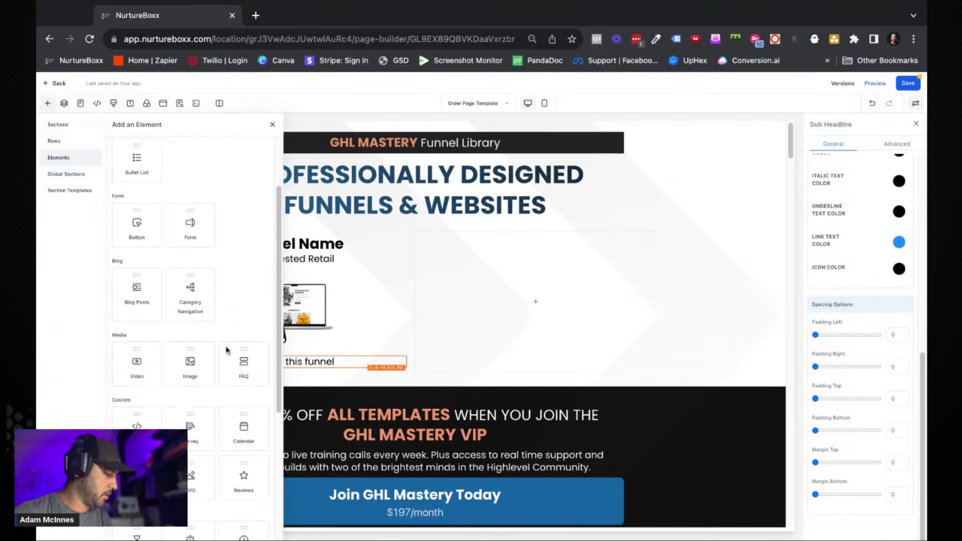
scroll(190, 331, "up", 10)
left_click(215, 150)
type("bull")
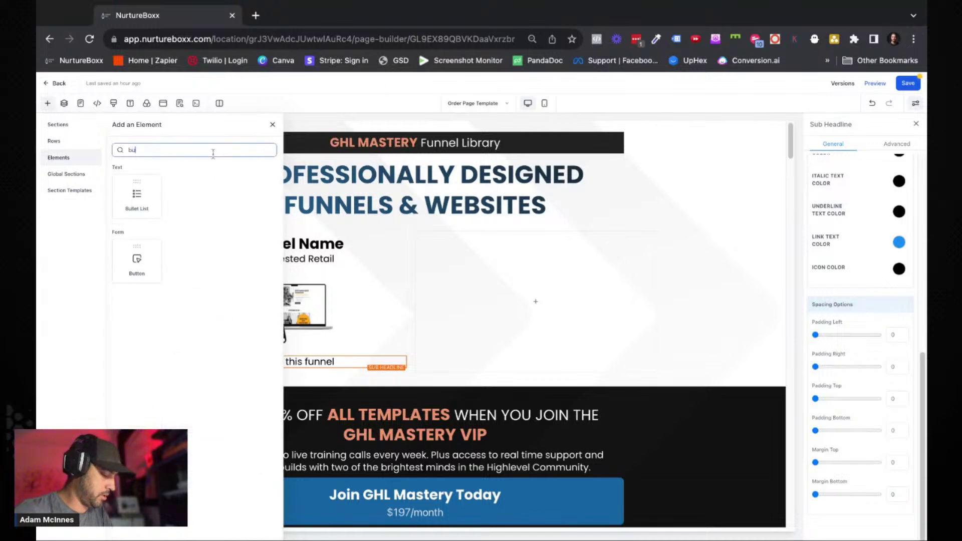
left_click(145, 190)
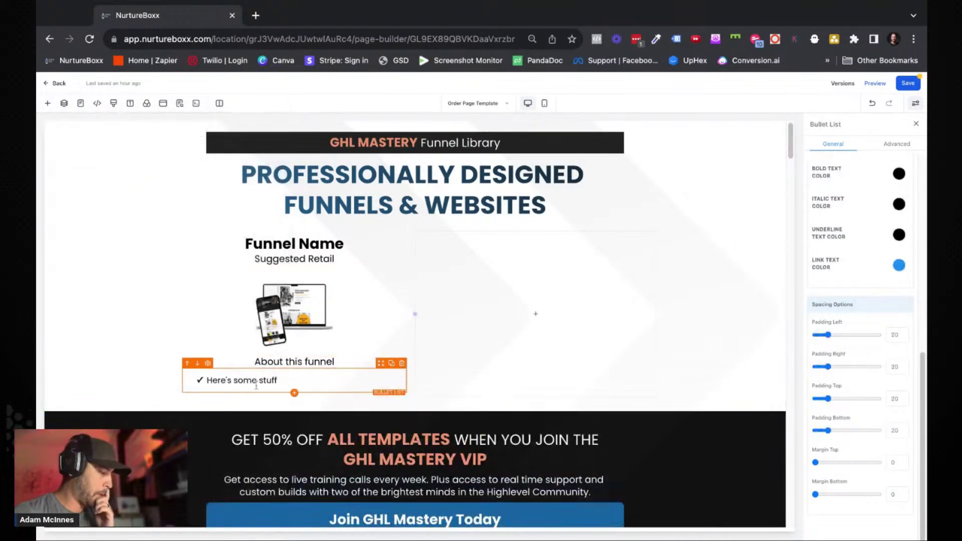
Add a second empty bullet below 'Here's some stuff'.
left_click(278, 379)
key("Return")
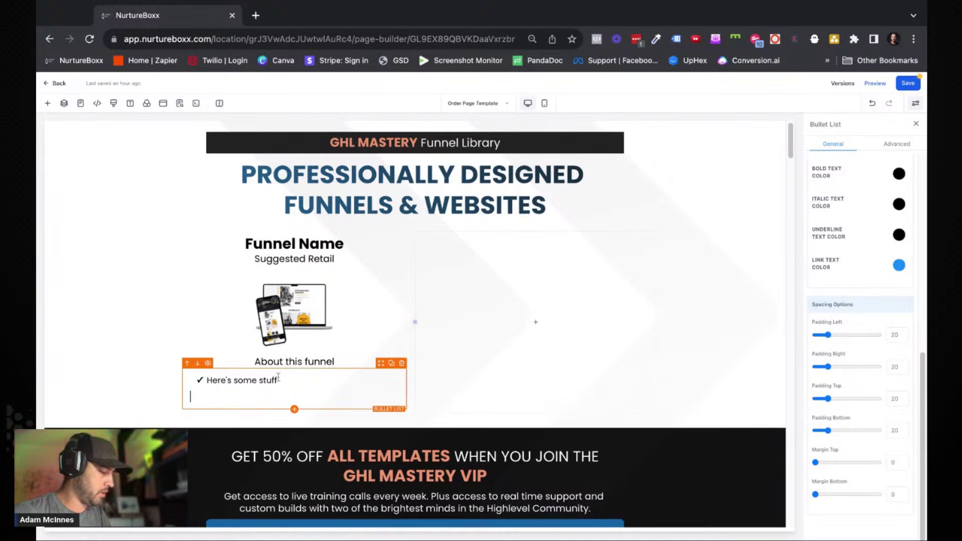
key("Return")
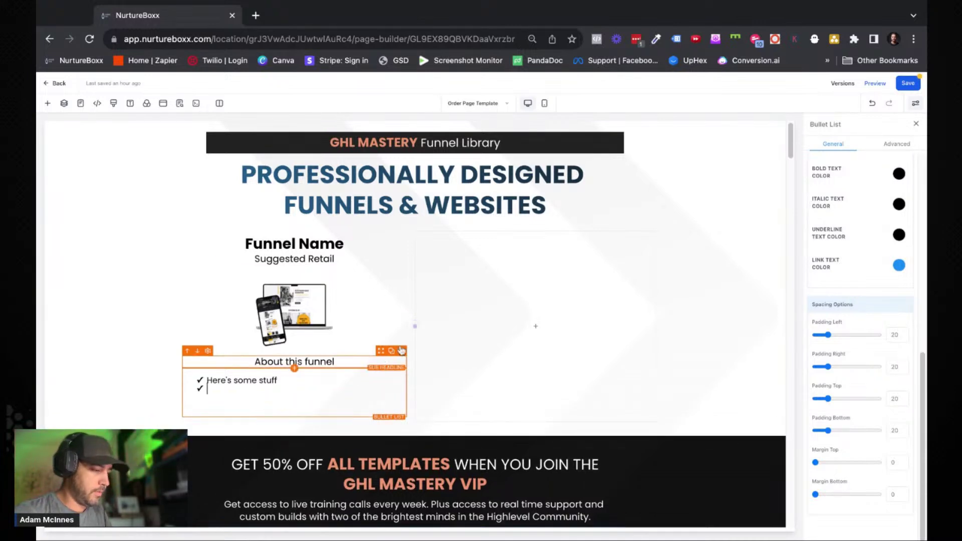
left_click(534, 327)
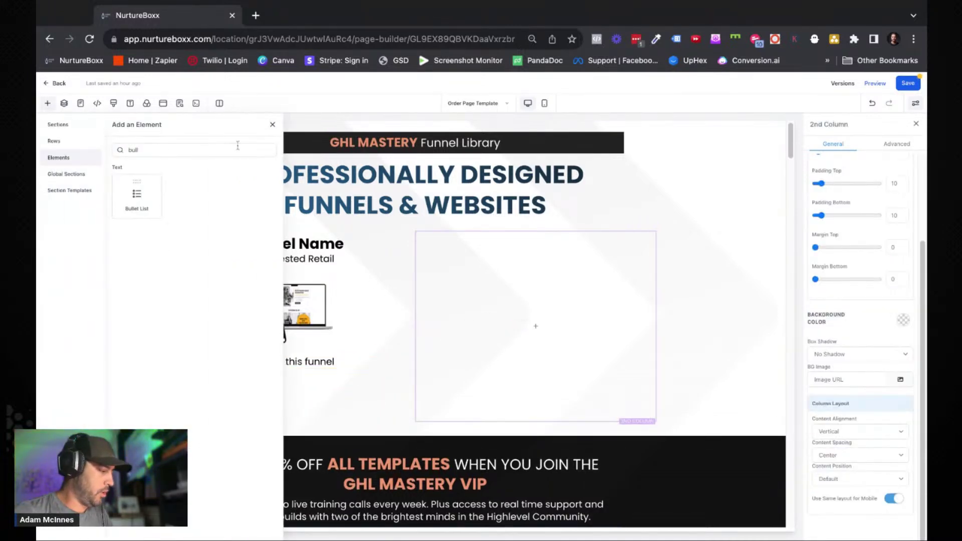
Insert a One Step Order form into the right column.
key("BackSpace")
key("BackSpace")
key("BackSpace")
key("BackSpace")
scroll(212, 335, "down", 5)
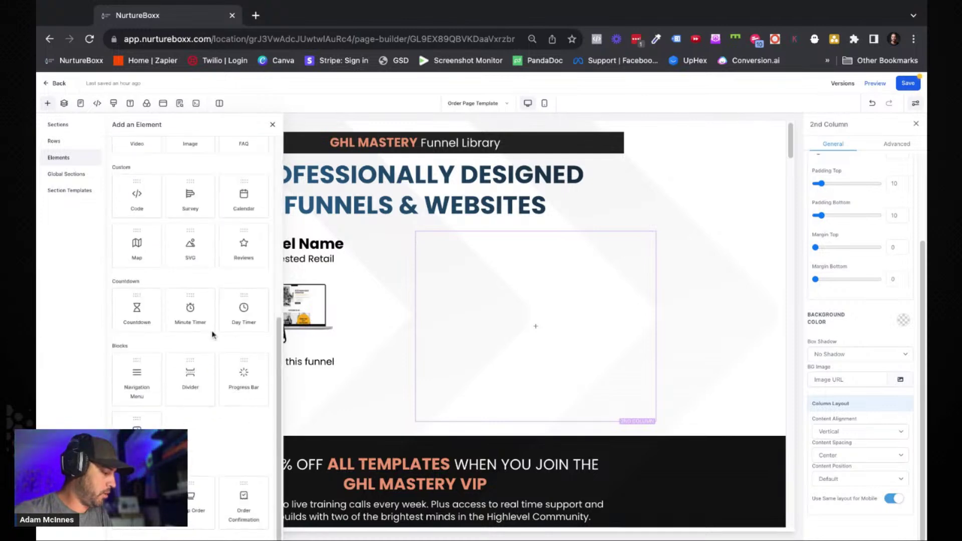
left_click(209, 505)
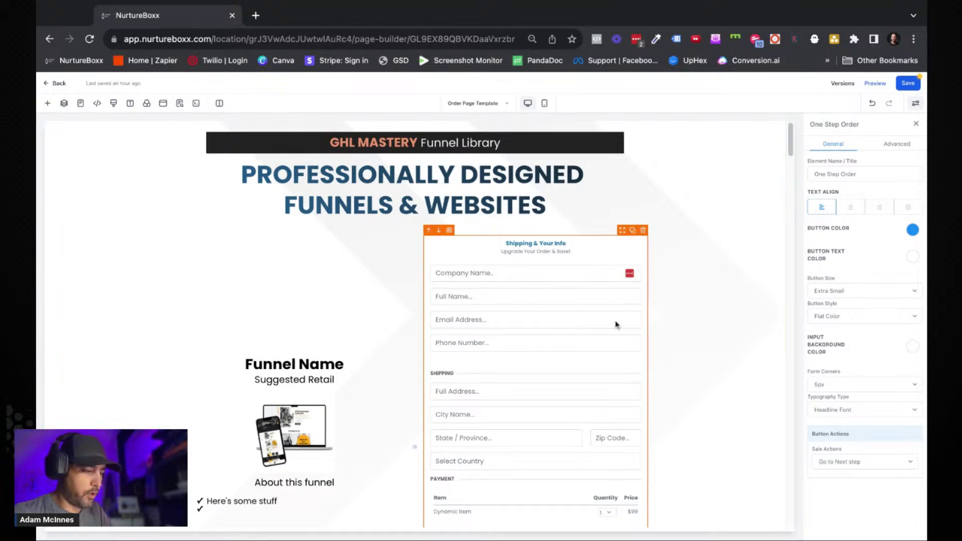
Set the order form's Toggle Company Name to Hide and Toggle Shipping to Hide Shipping.
left_click(897, 145)
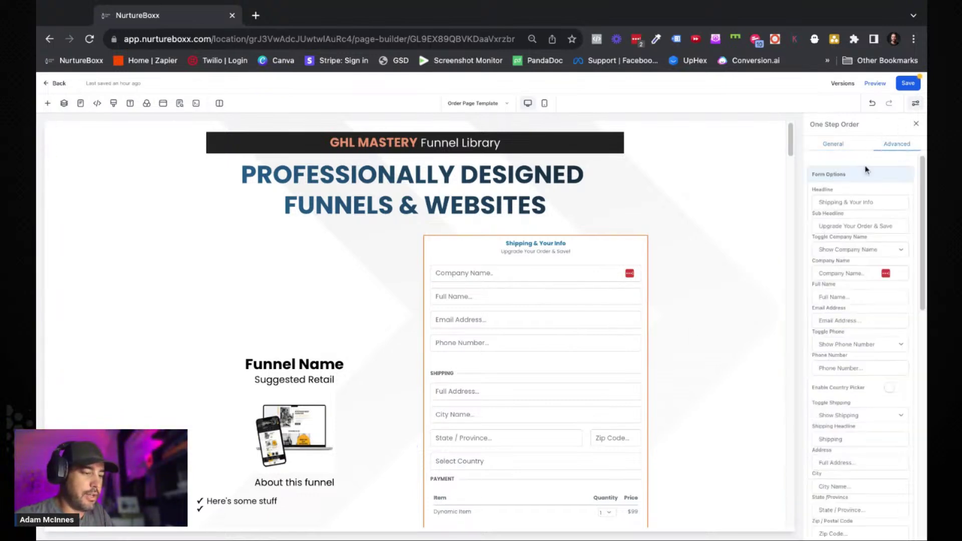
scroll(854, 239, "down", 1)
left_click(860, 228)
left_click(860, 236)
left_click(847, 375)
left_click(848, 380)
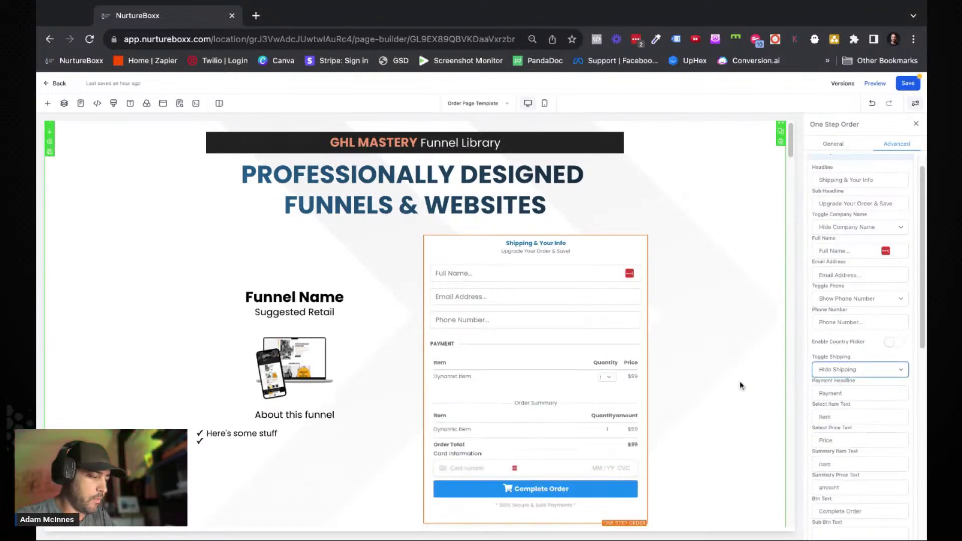
scroll(497, 314, "down", 1)
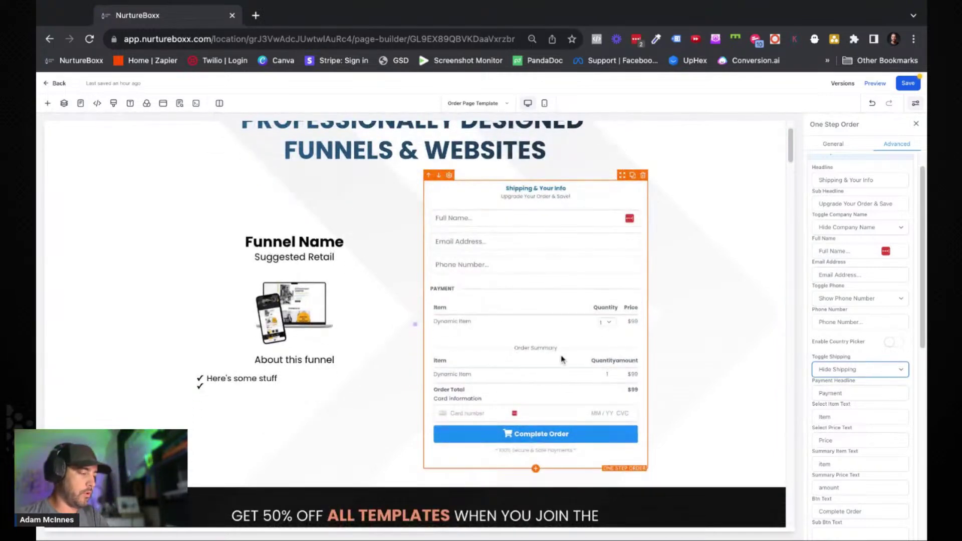
scroll(562, 358, "up", 1)
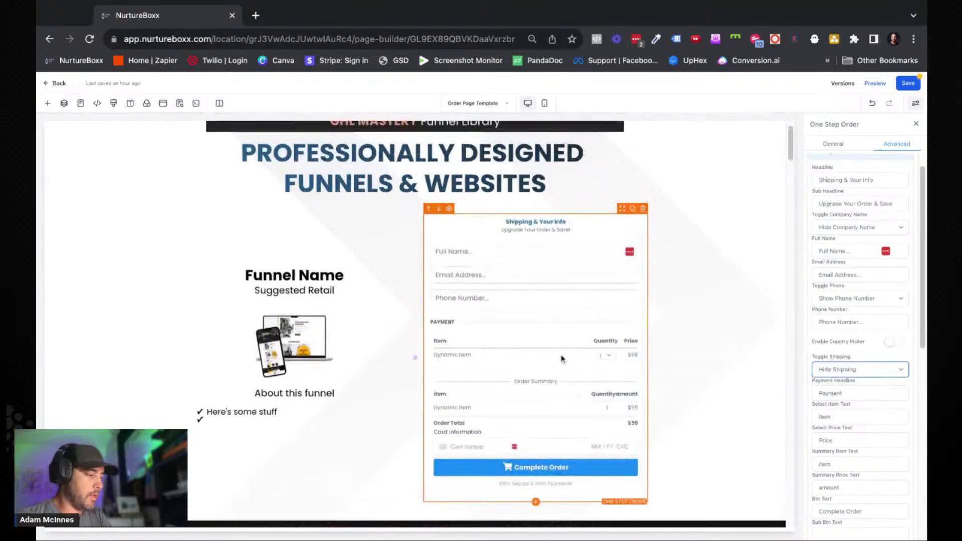
Preview the page layout in Mobile Mode.
left_click(545, 103)
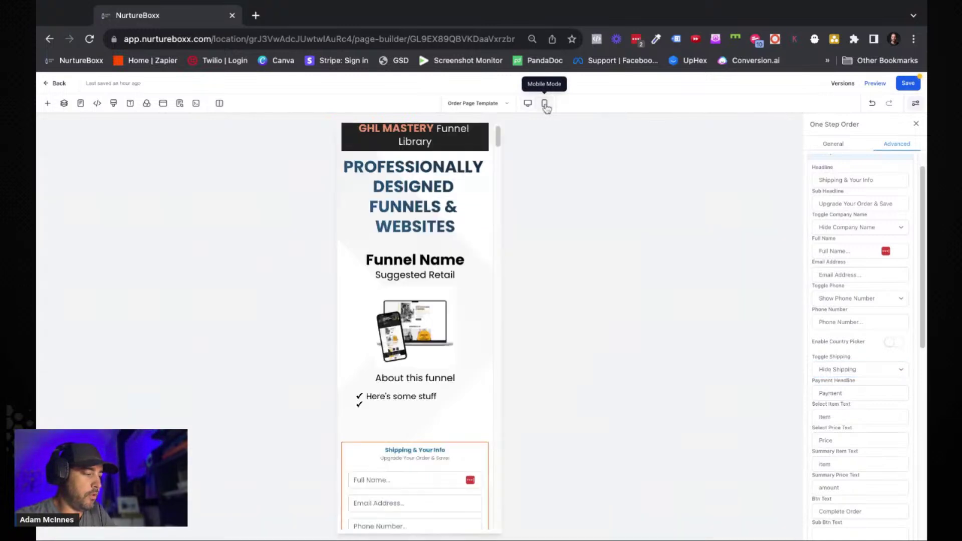
scroll(428, 271, "down", 1)
scroll(427, 271, "down", 1)
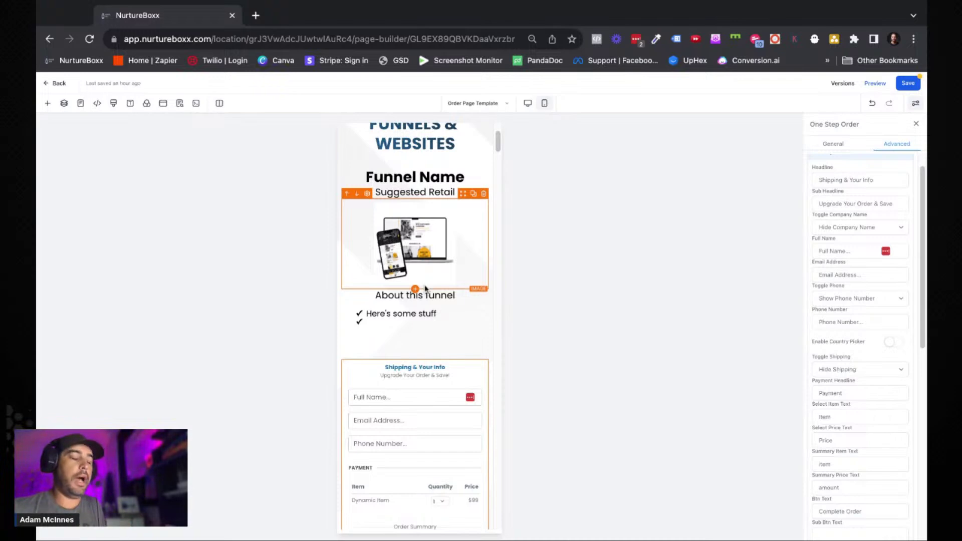
scroll(425, 250, "up", 1)
Set the top headline's Mobile Font Size to 26, then return to Desktop Mode.
left_click(421, 215)
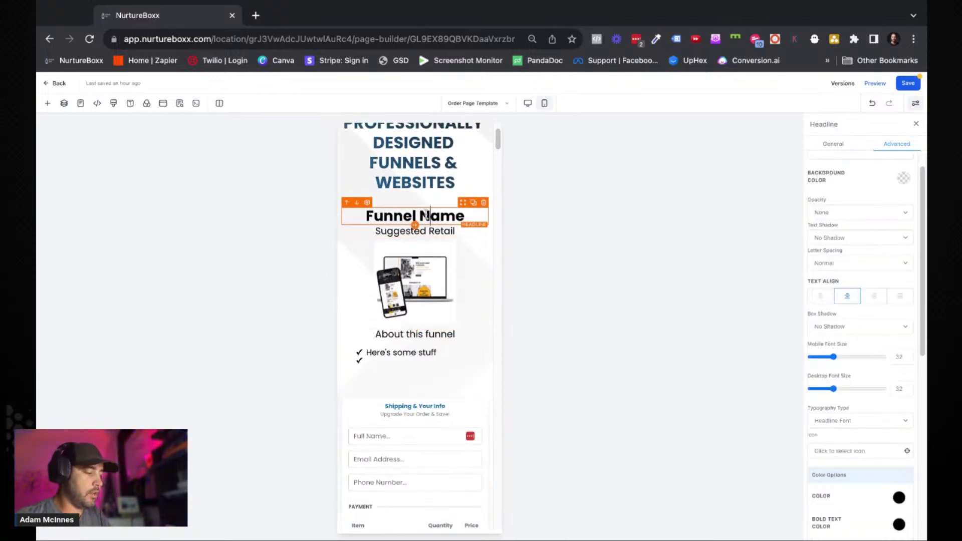
left_click(421, 176)
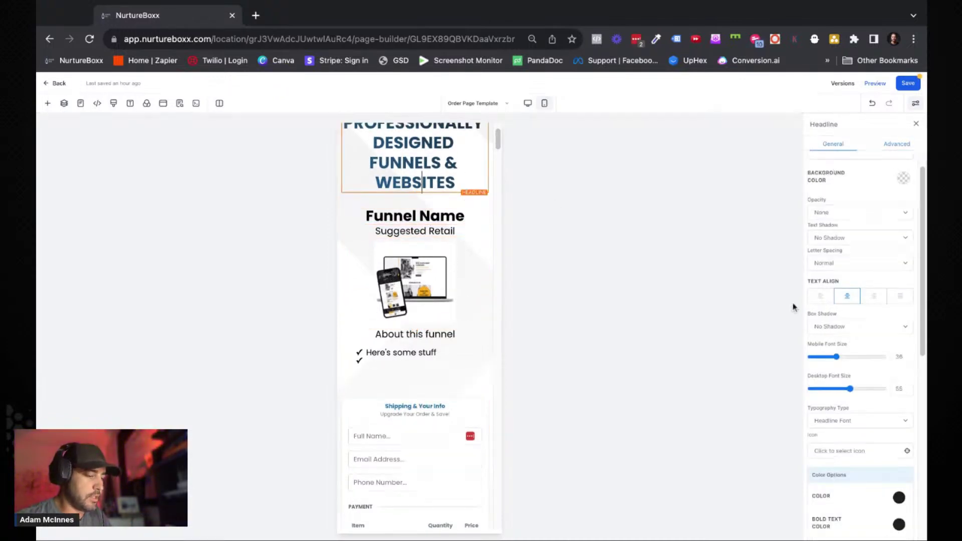
left_click_drag(834, 356, 835, 358)
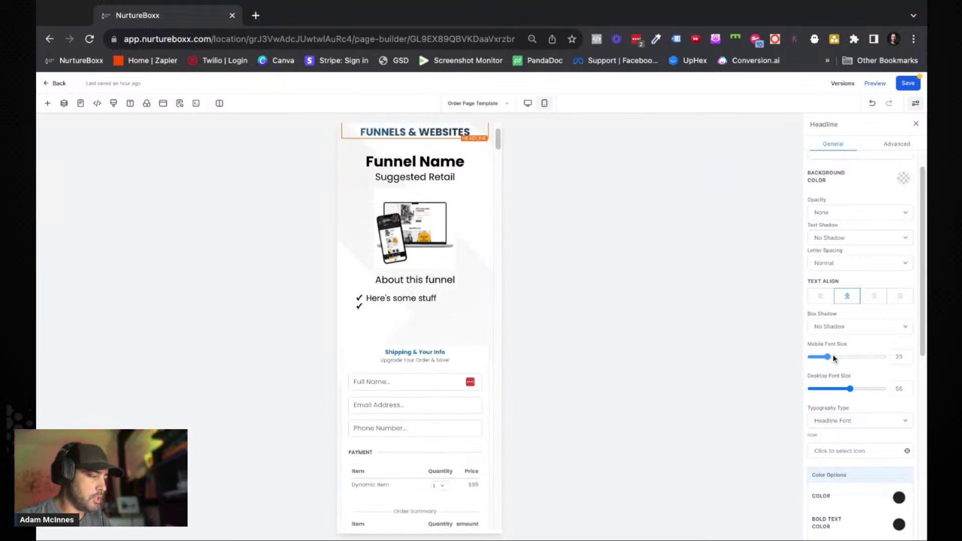
left_click(833, 356)
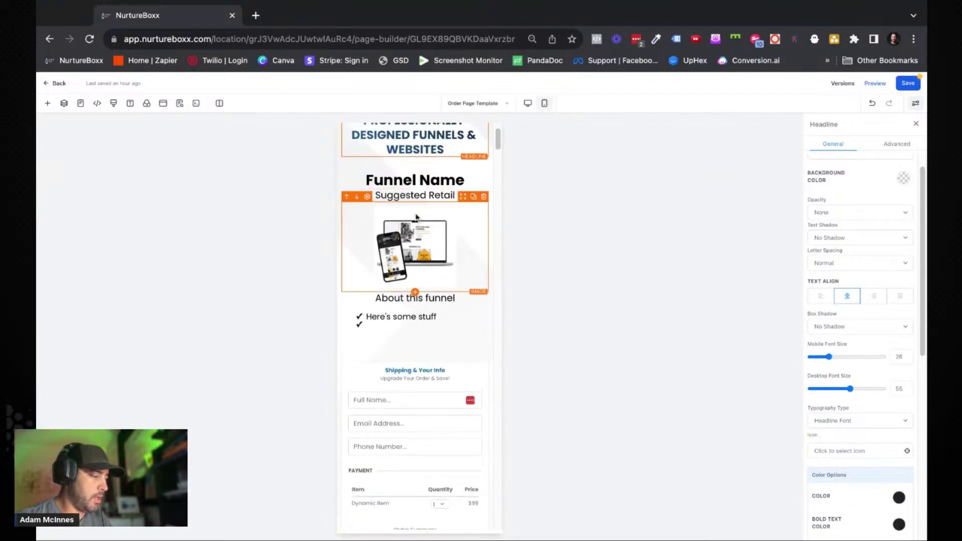
scroll(415, 354, "down", 5)
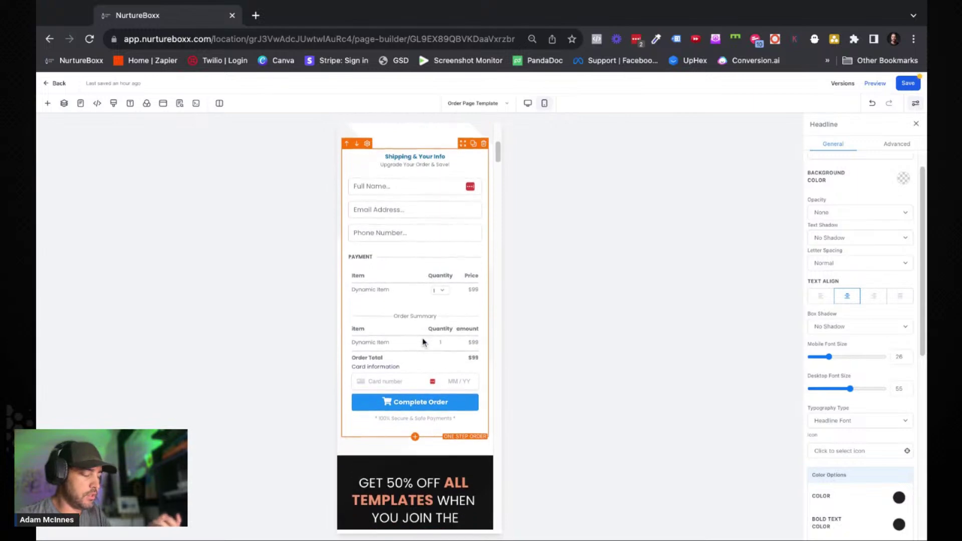
scroll(424, 341, "up", 3)
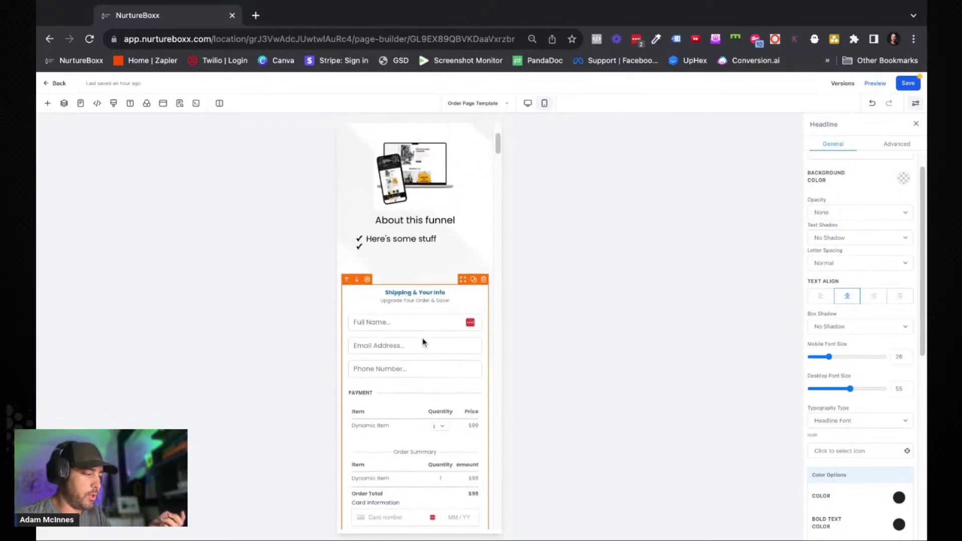
left_click(528, 103)
scroll(541, 242, "up", 4)
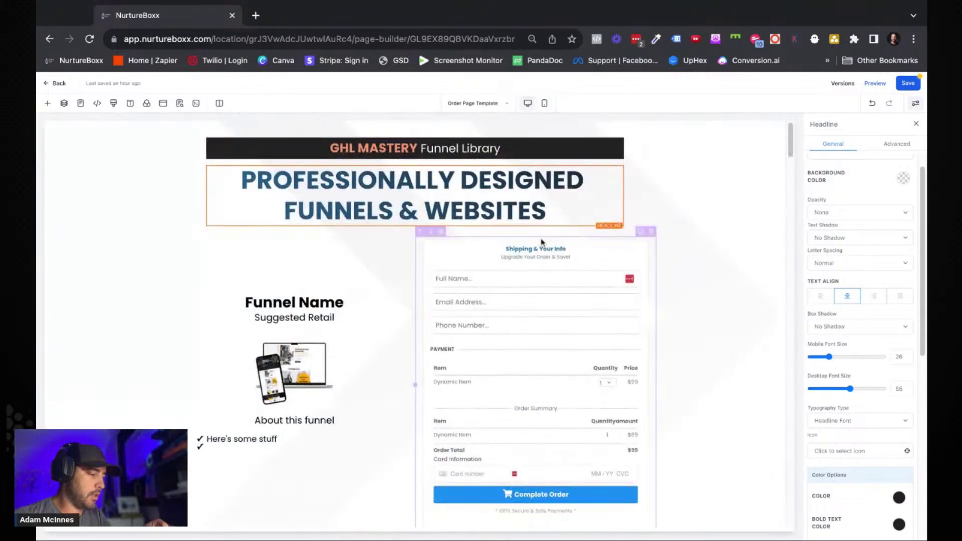
Move the order form column to the left of the funnel card and check it on mobile.
left_click(558, 237)
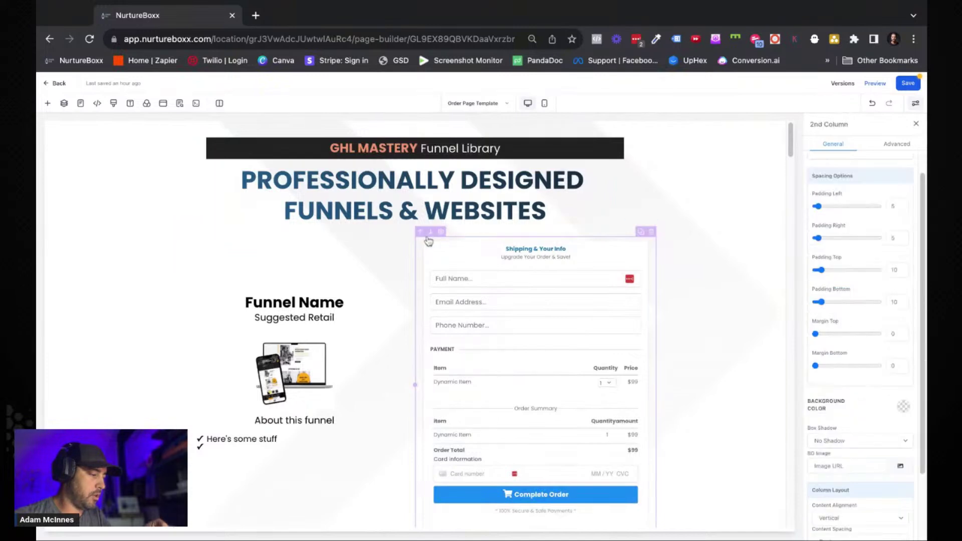
left_click(422, 233)
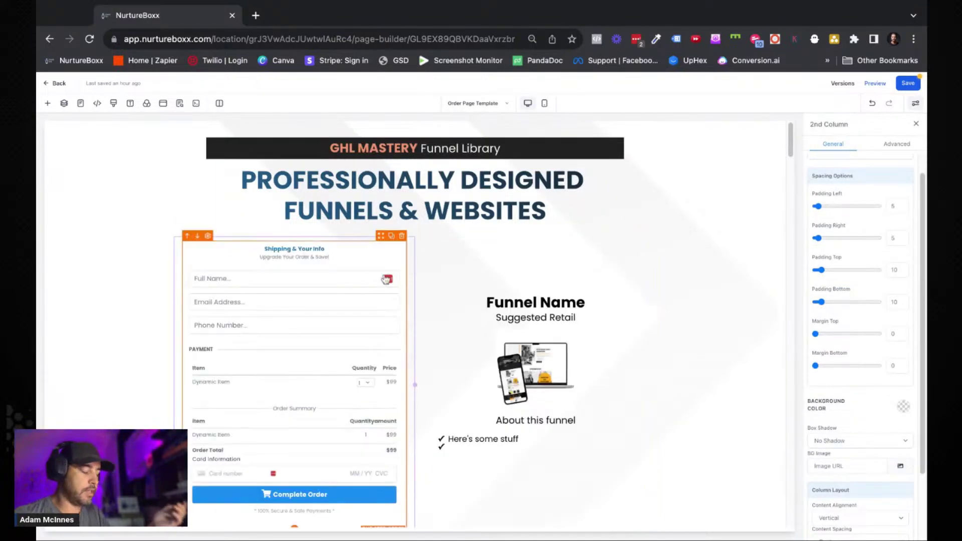
left_click(545, 103)
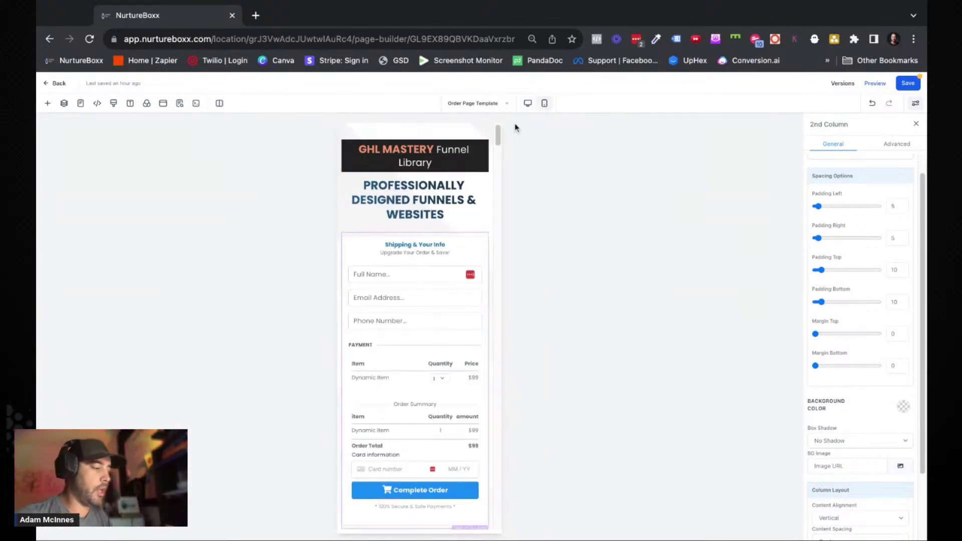
left_click(528, 104)
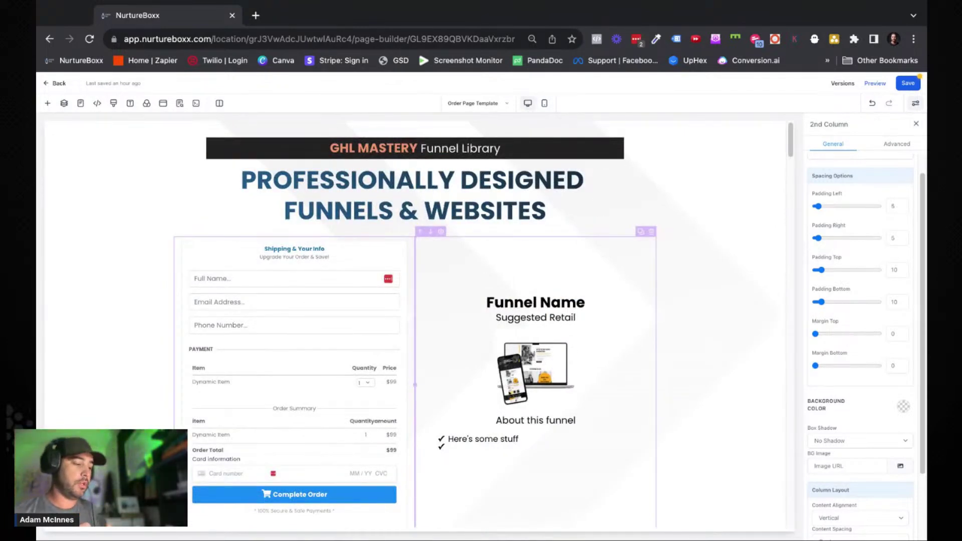
left_click(496, 251)
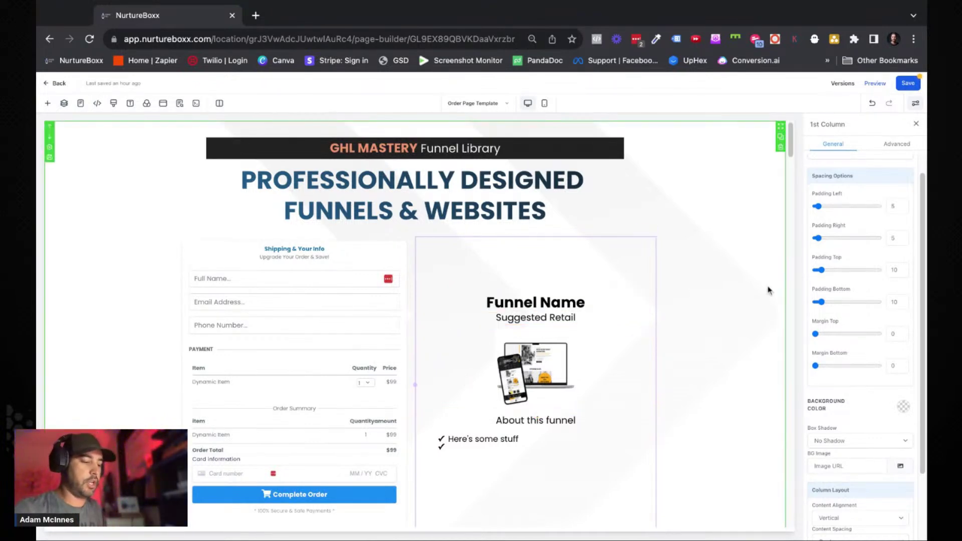
Set Content Spacing to Left for both the funnel card column and the order form column.
scroll(838, 323, "down", 2)
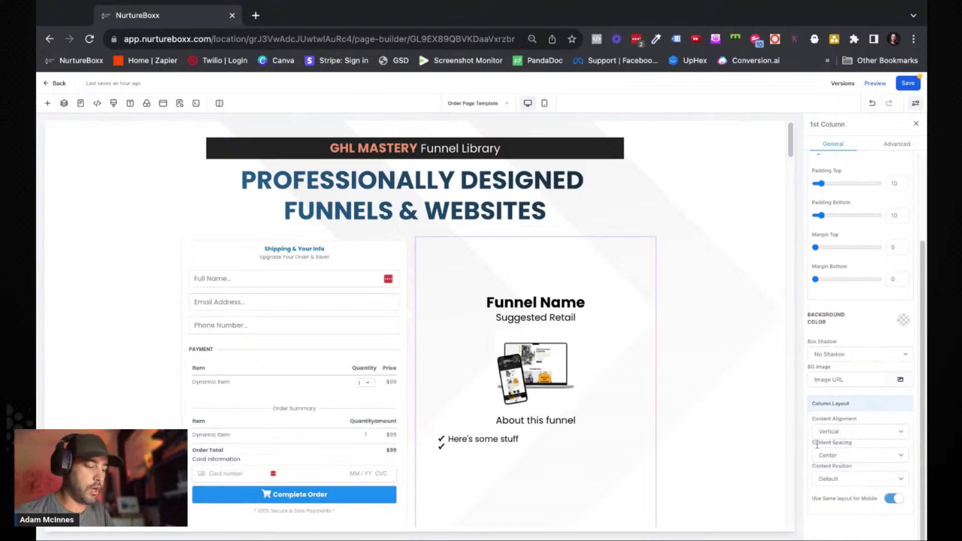
left_click(857, 453)
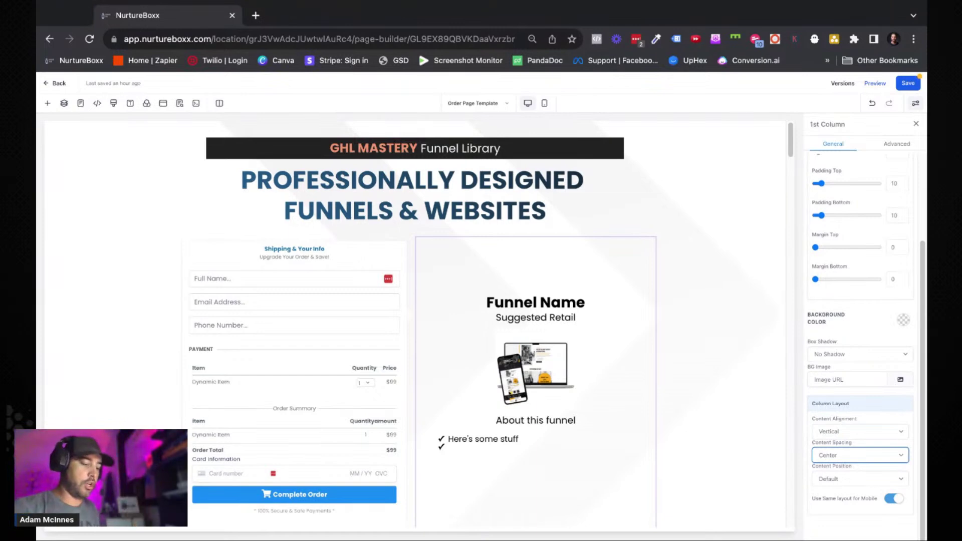
key("Up")
left_click(681, 408)
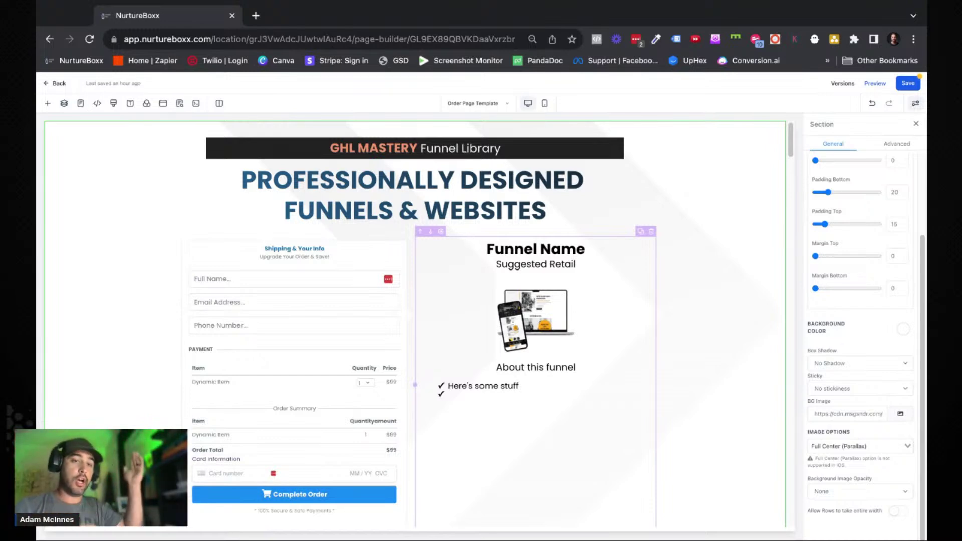
left_click(302, 241)
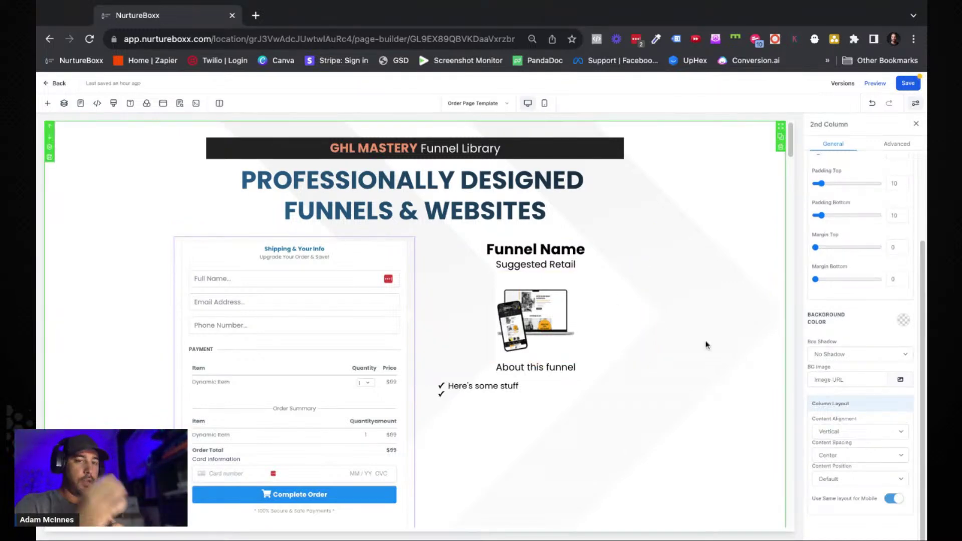
left_click(833, 457)
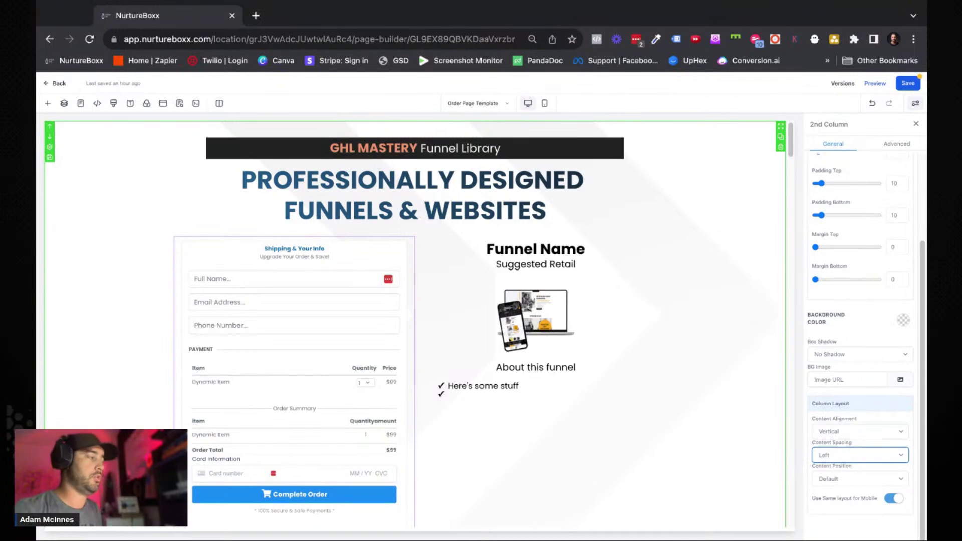
scroll(720, 391, "down", 1)
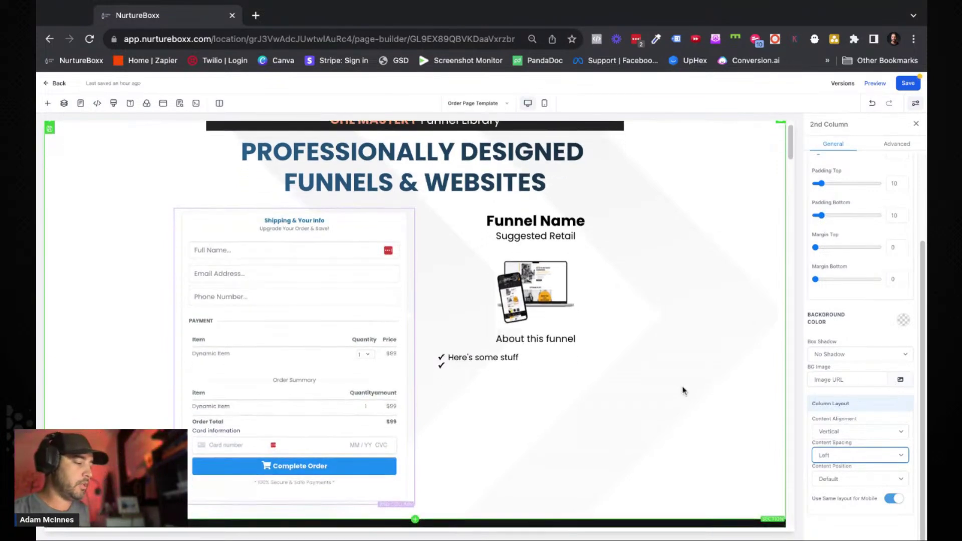